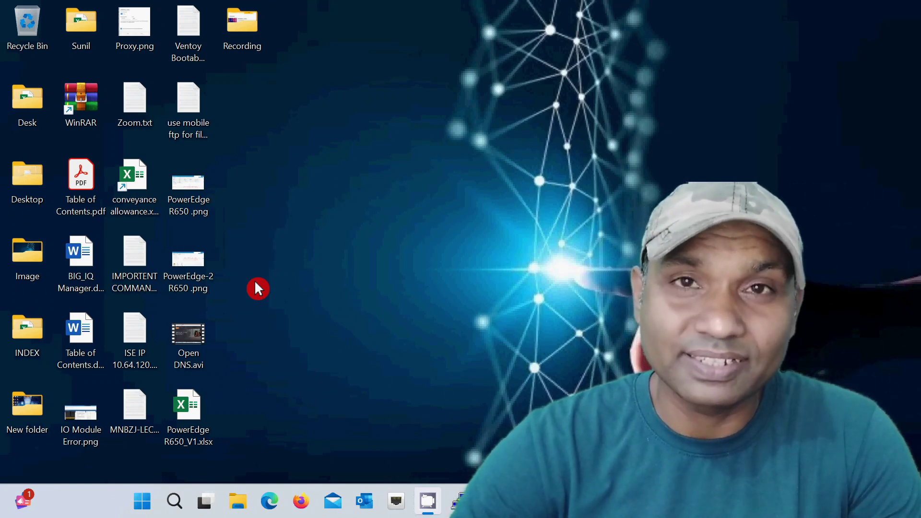
Launch Firefox, go to google.com and search for 'open dns'.
click(302, 502)
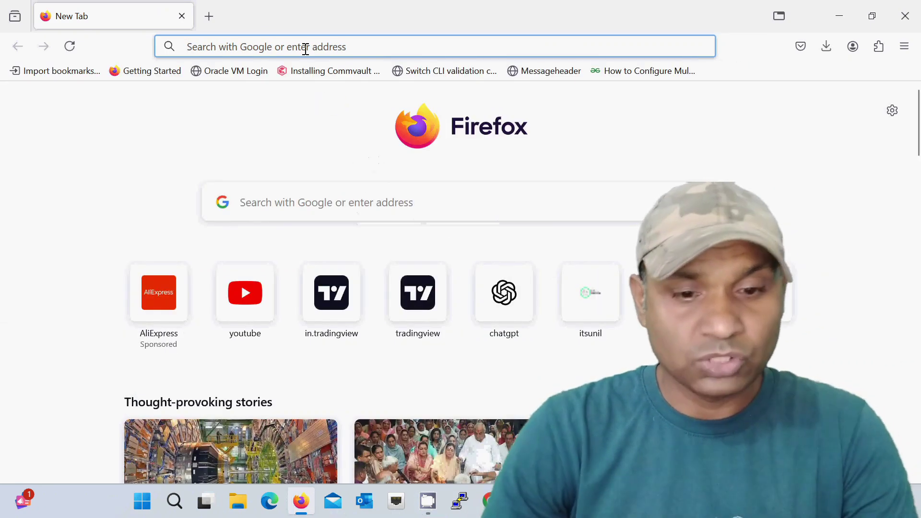
text(google.com/)
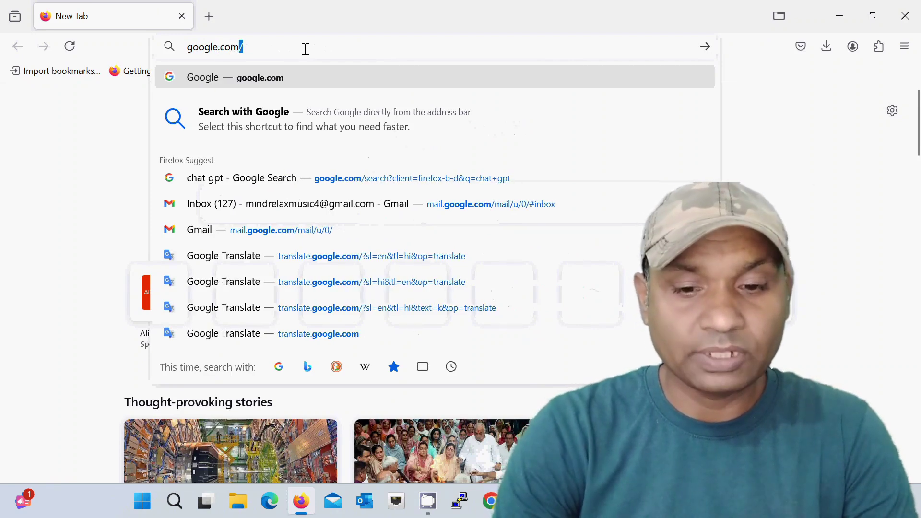
key(Return)
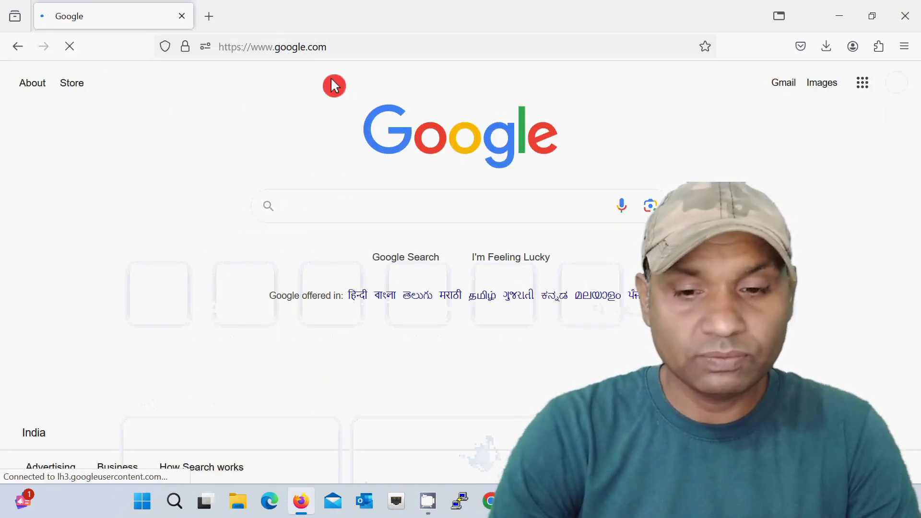
text(open )
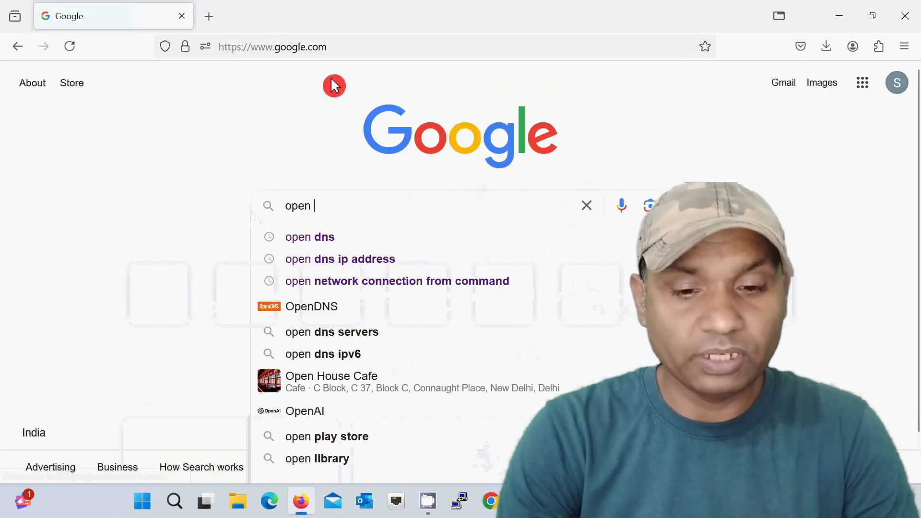
text(dns)
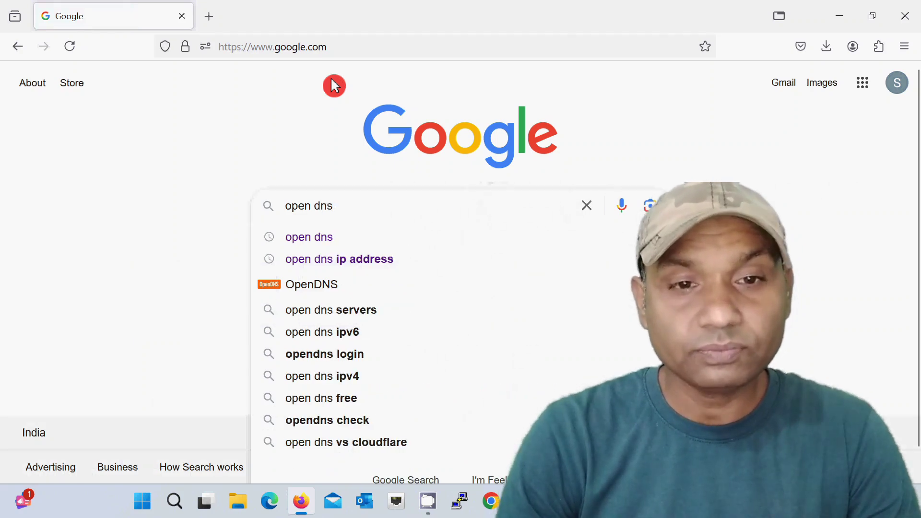
key(Return)
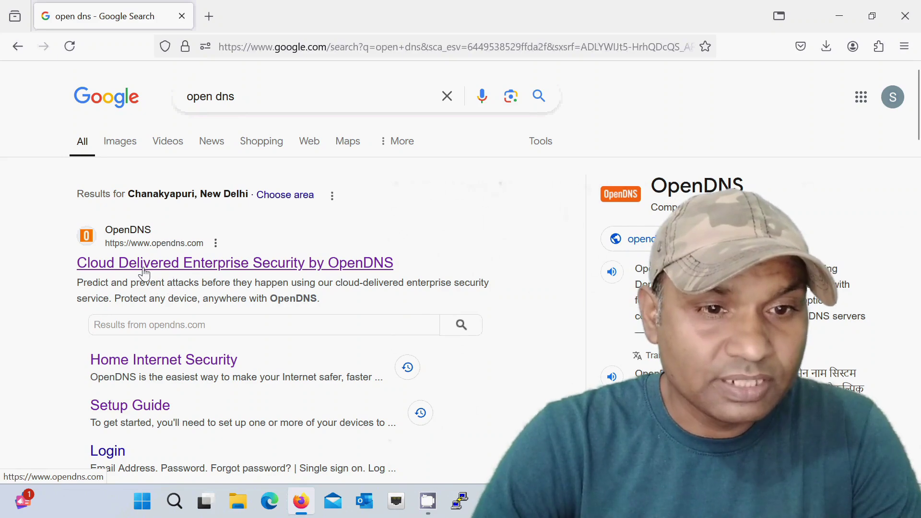
click(241, 273)
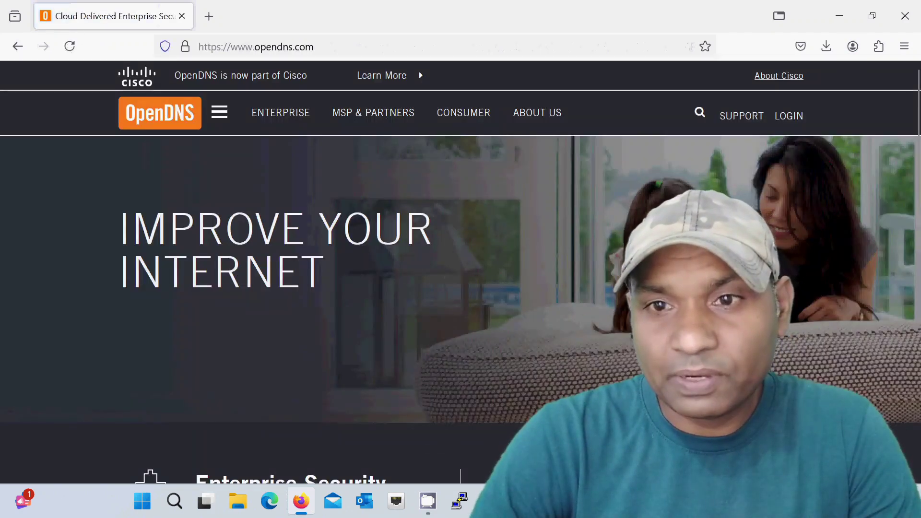
click(792, 117)
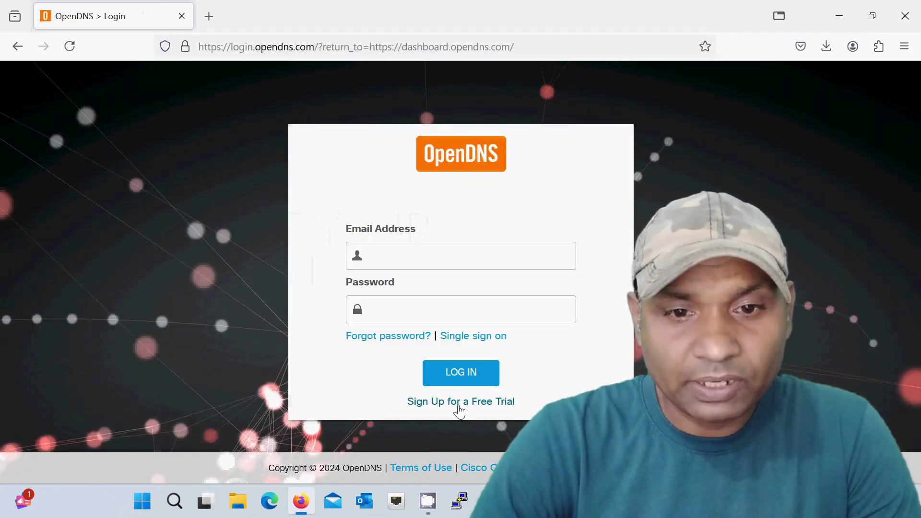
click(460, 403)
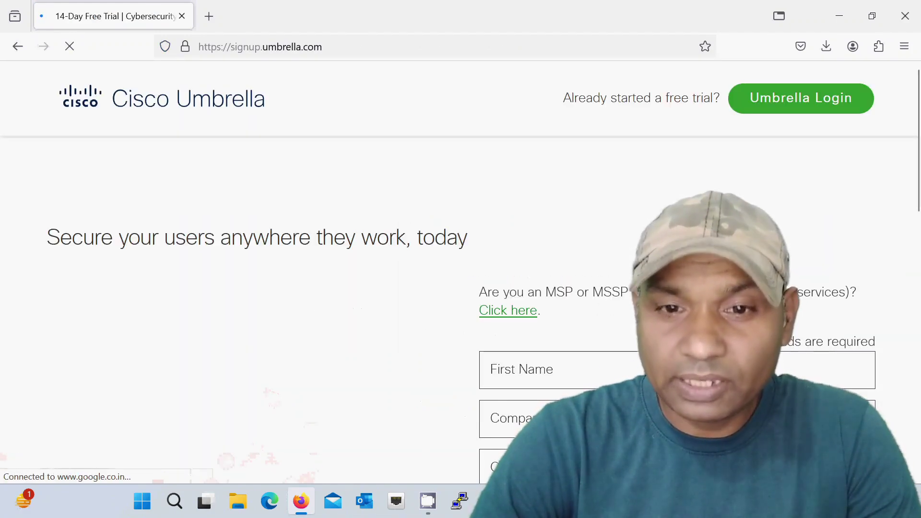
scroll(566, 318, down, 3)
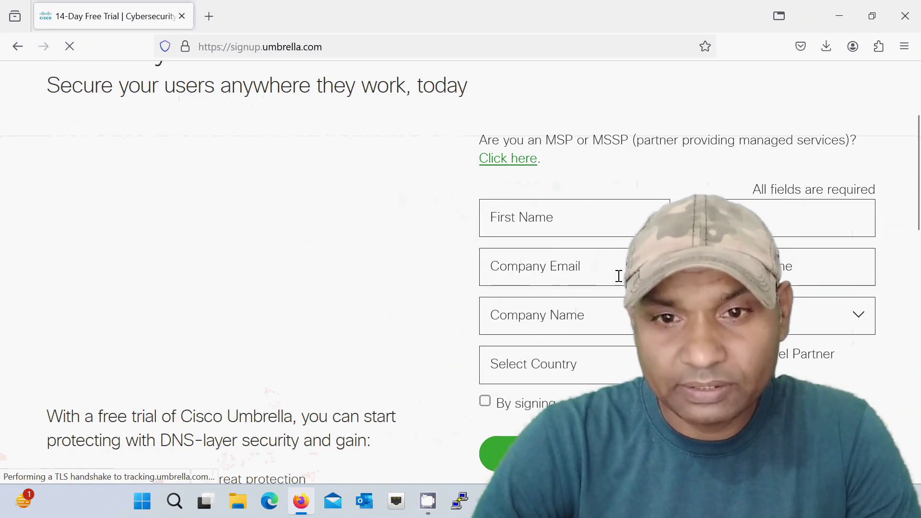
click(618, 266)
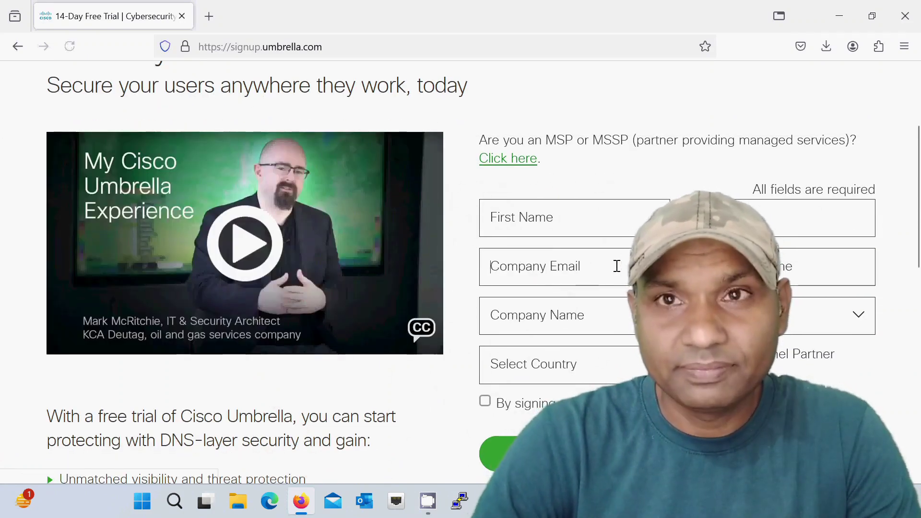
click(620, 206)
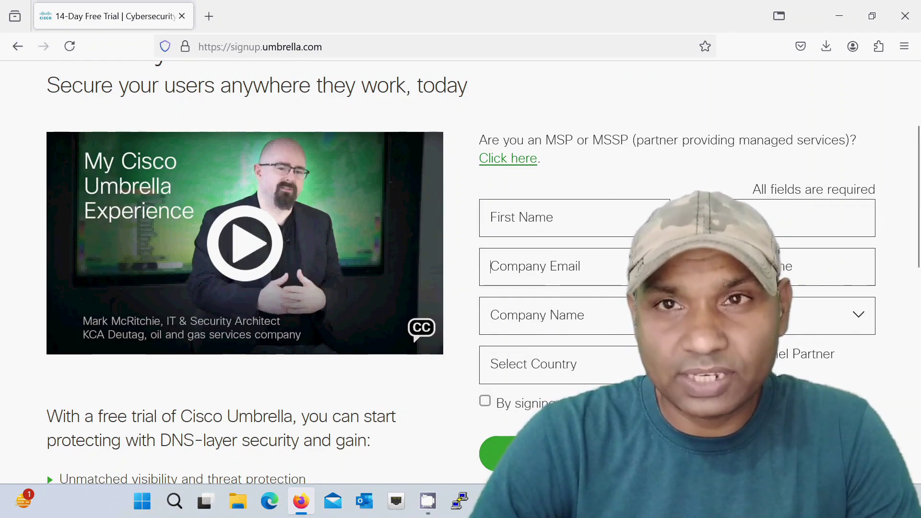
scroll(621, 206, down, 3)
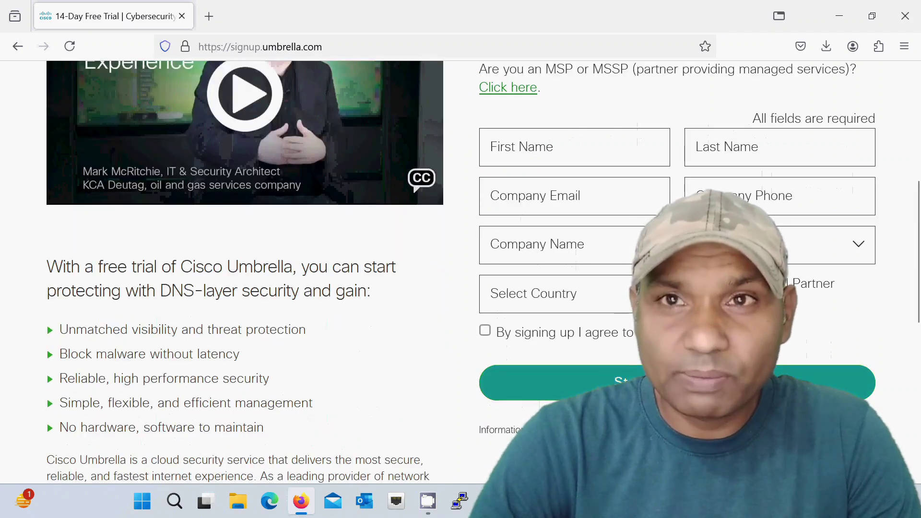
scroll(490, 267, up, 3)
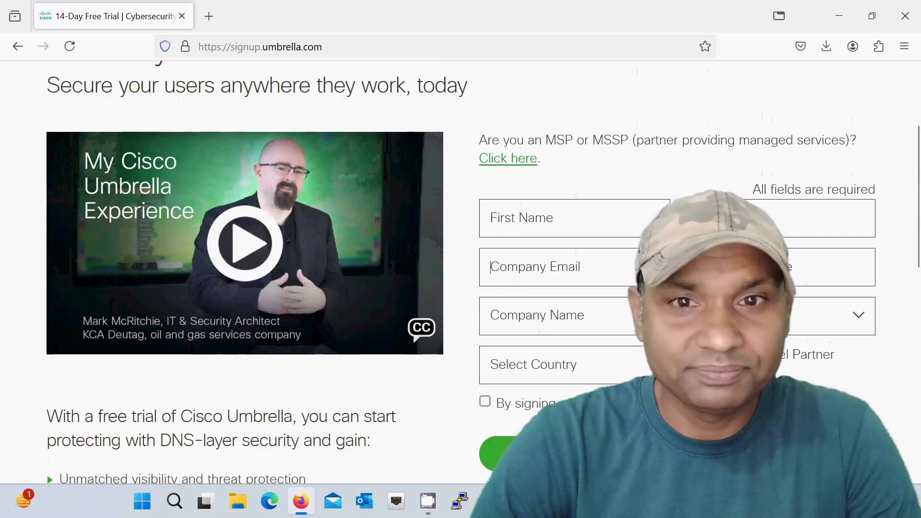
click(18, 48)
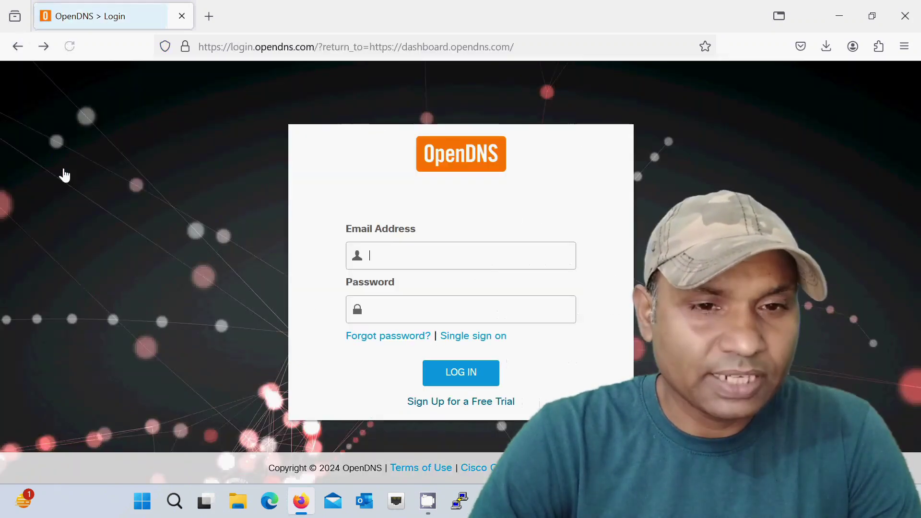
click(26, 48)
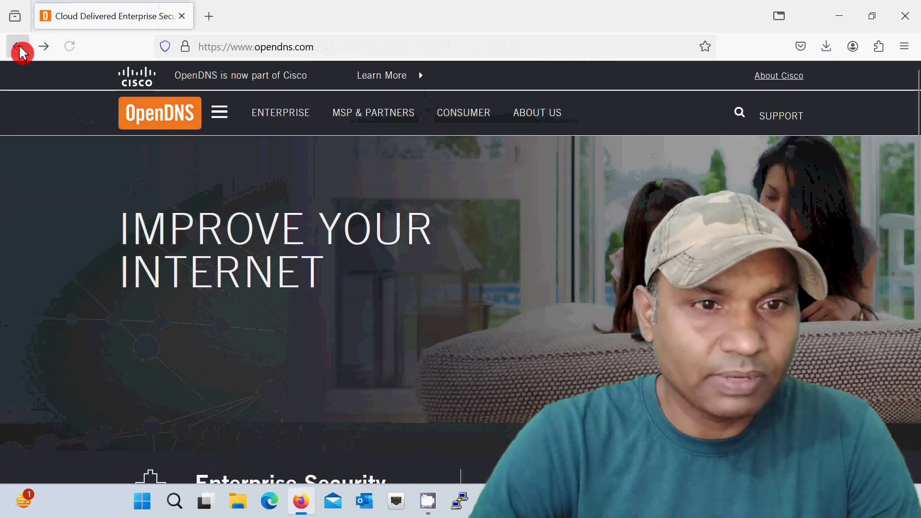
click(21, 48)
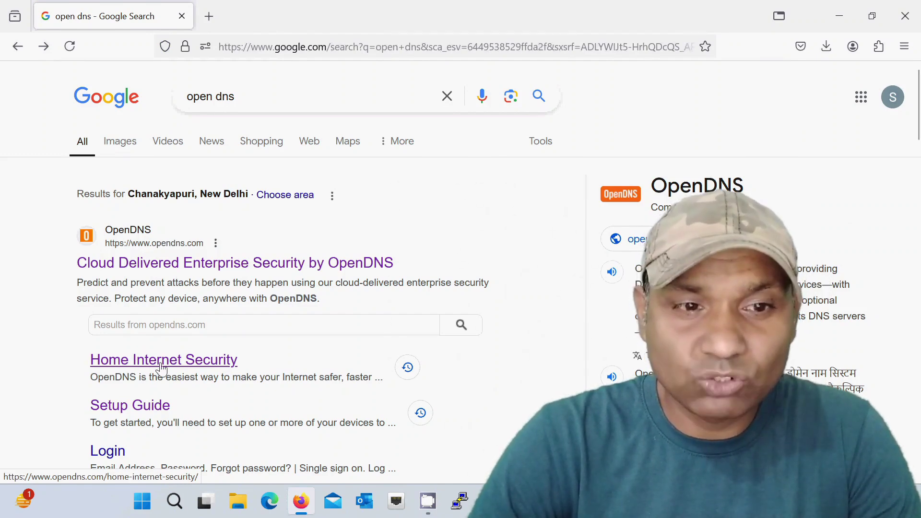
Go to the Home Internet Security page and open the free OpenDNS Home sign-up form.
click(161, 369)
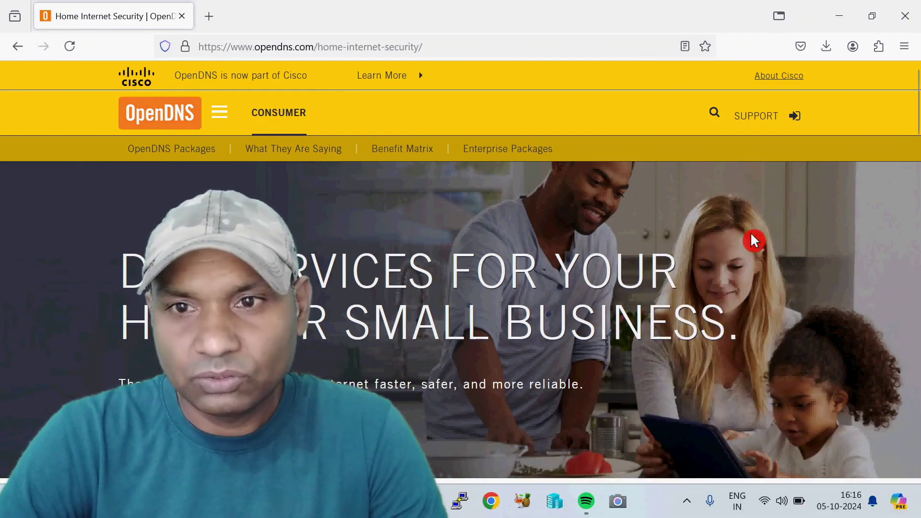
scroll(748, 247, down, 5)
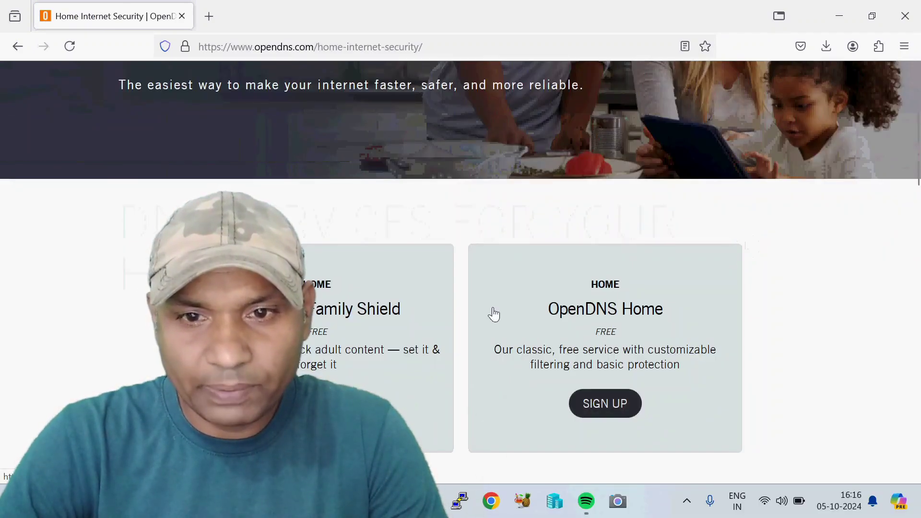
click(611, 413)
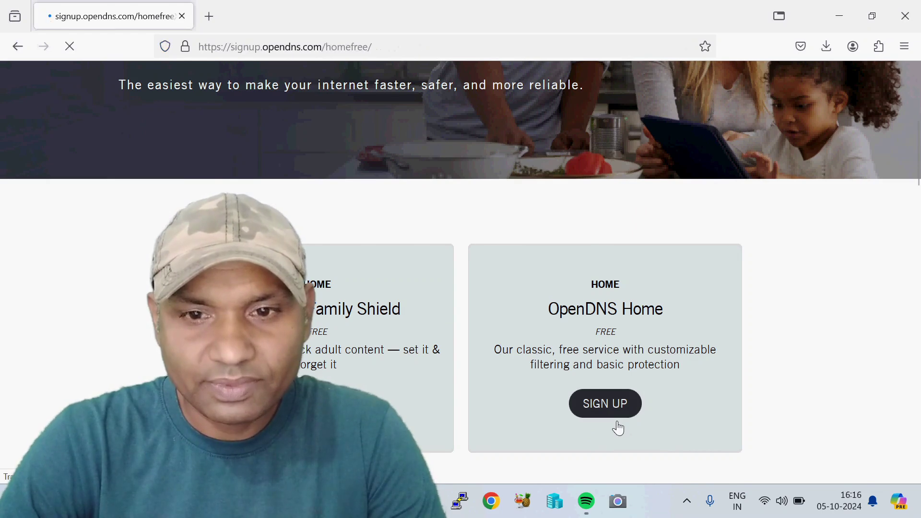
scroll(667, 317, down, 3)
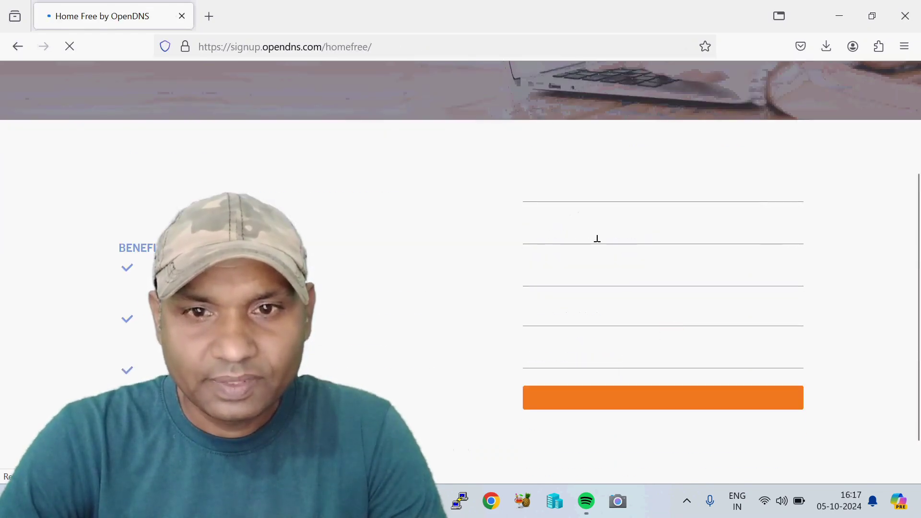
click(577, 193)
click(485, 219)
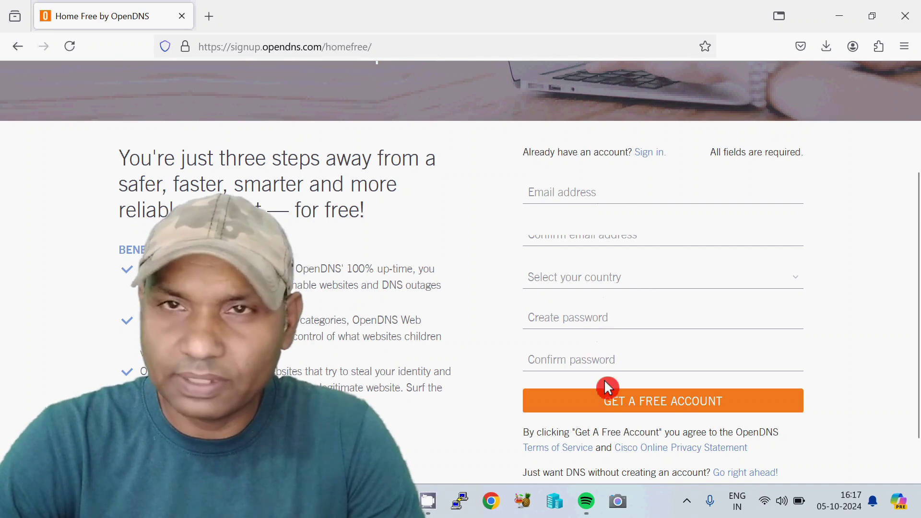
Fill in and confirm the e-mail address, and choose India as the country.
click(606, 191)
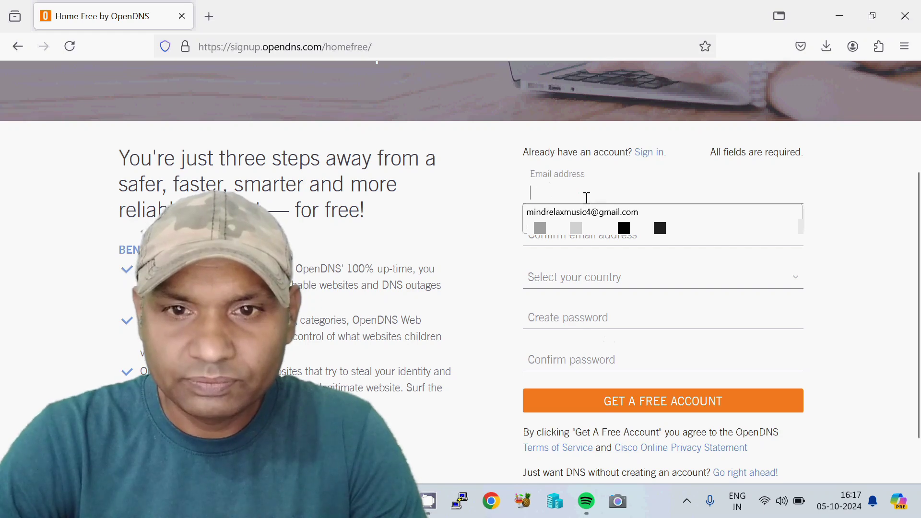
click(580, 216)
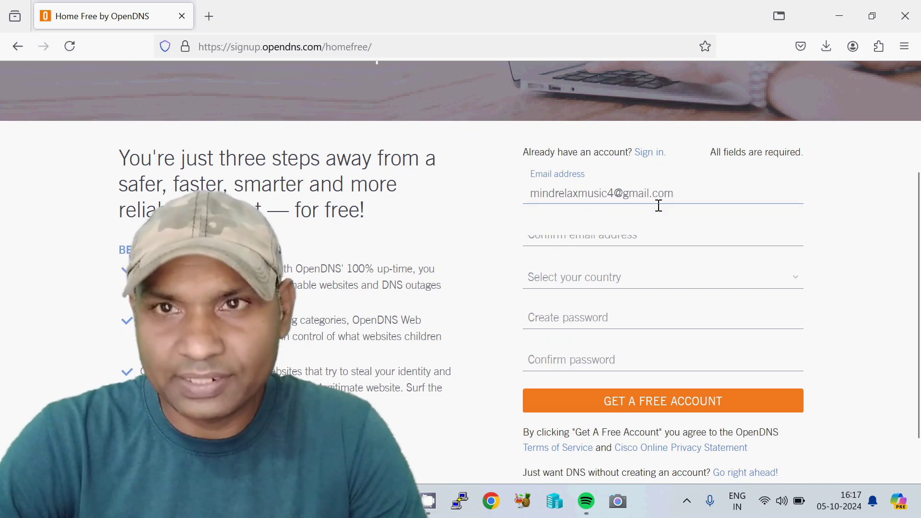
drag(698, 194, 490, 207)
key(ctrl+c)
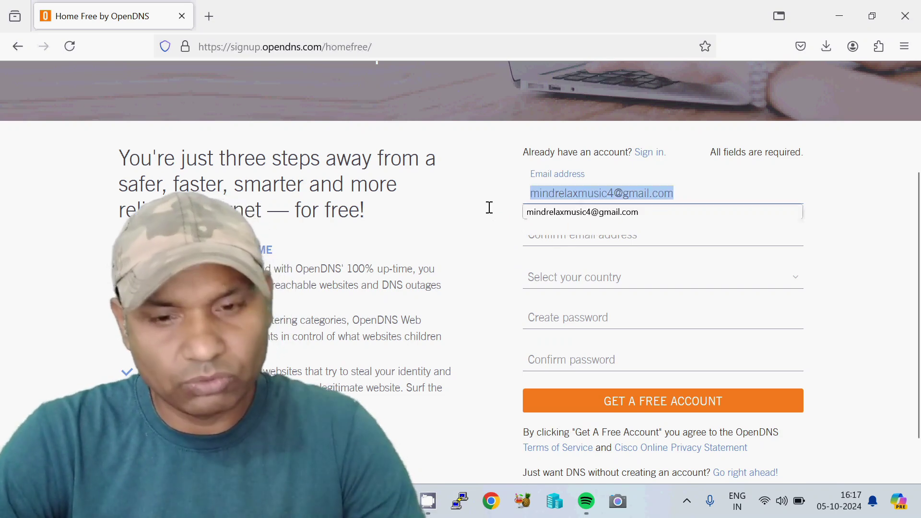
click(616, 238)
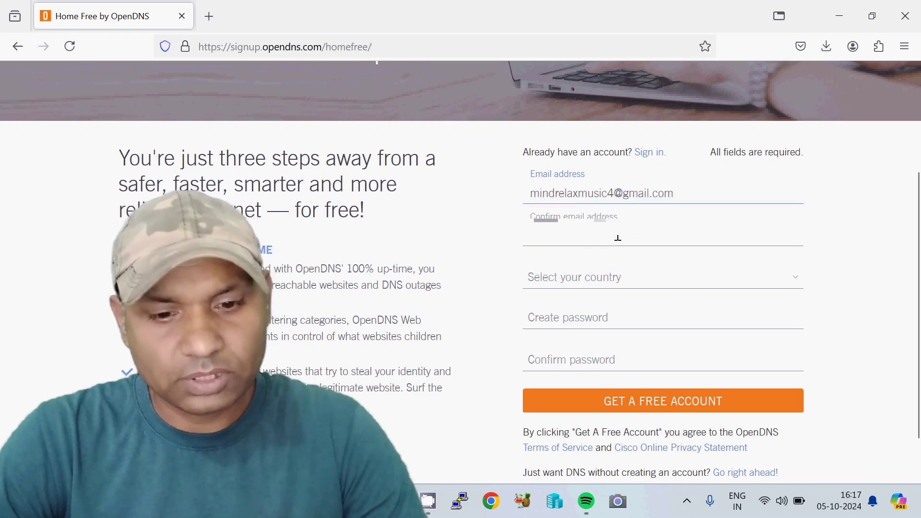
key(ctrl+v)
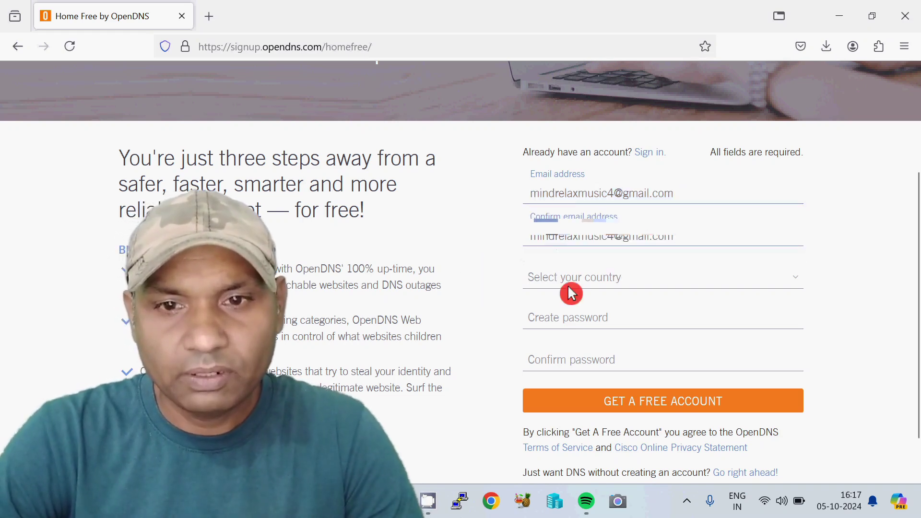
click(588, 283)
text(india)
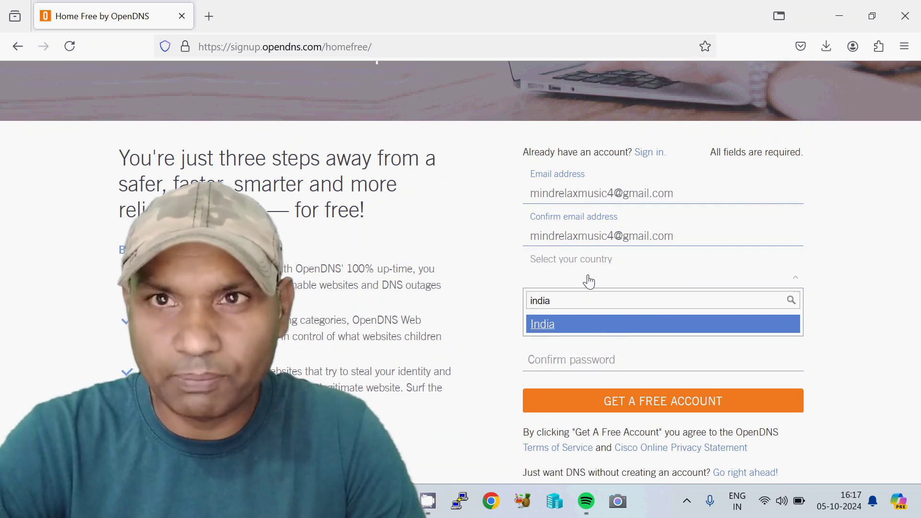
click(579, 329)
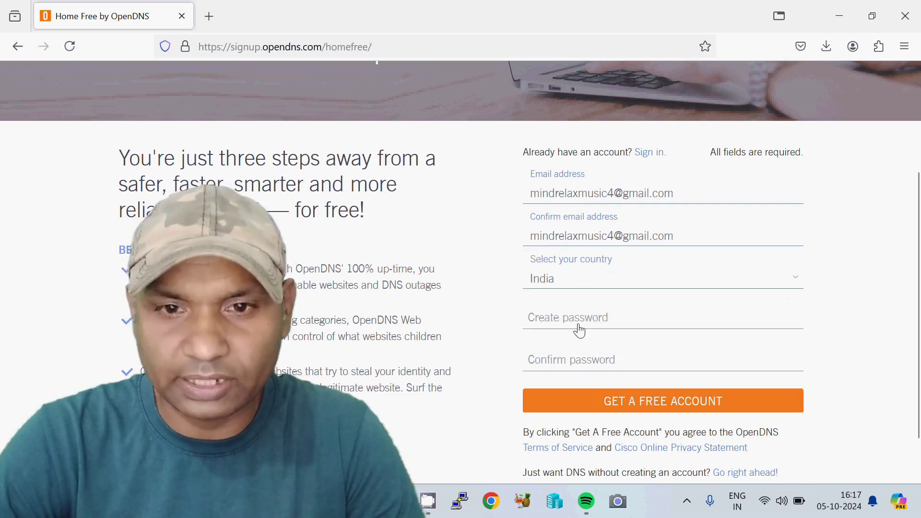
Enter and confirm the account password, submit the form, and decline saving the password.
click(623, 317)
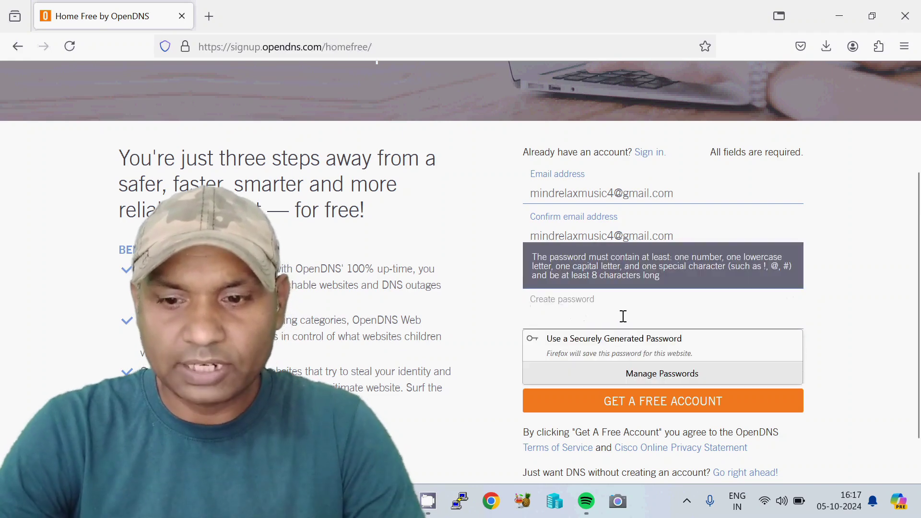
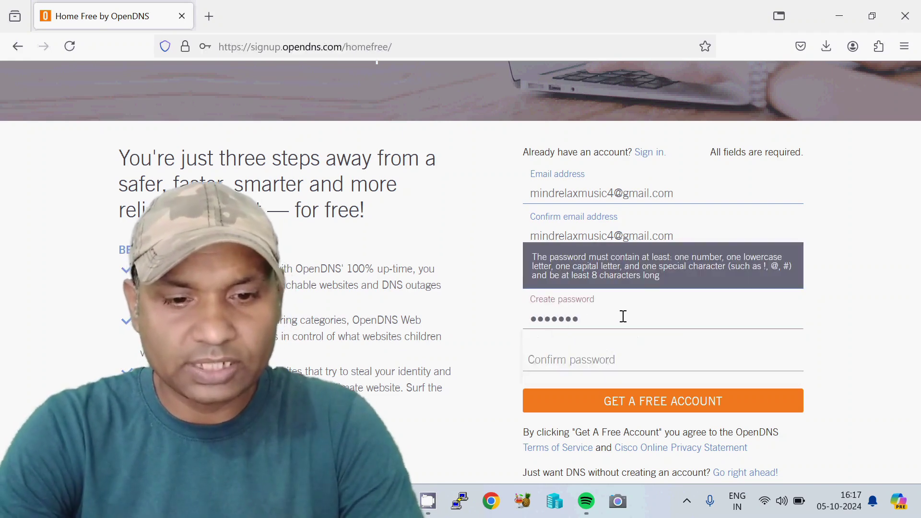
key(Tab)
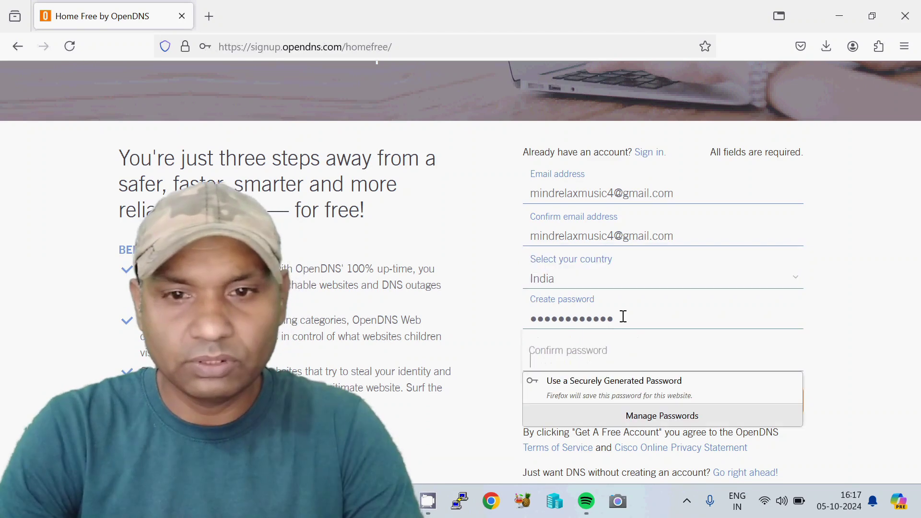
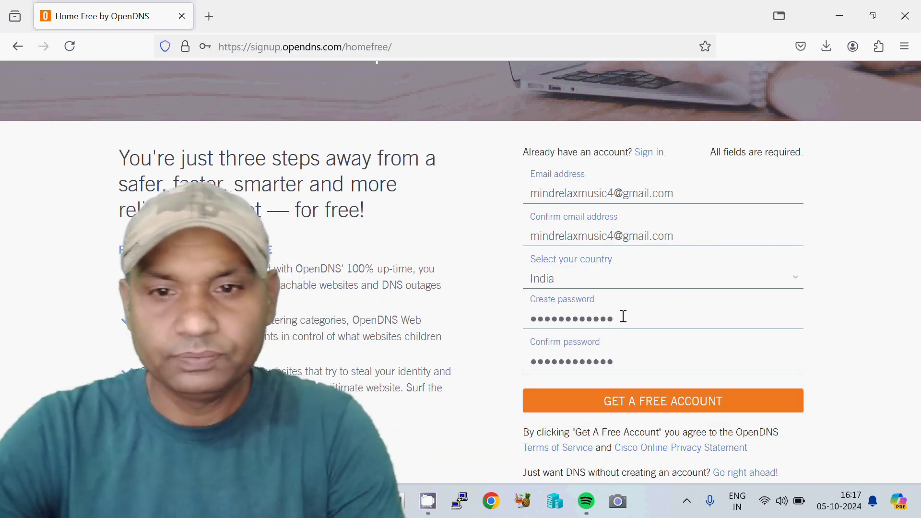
scroll(723, 330, down, 2)
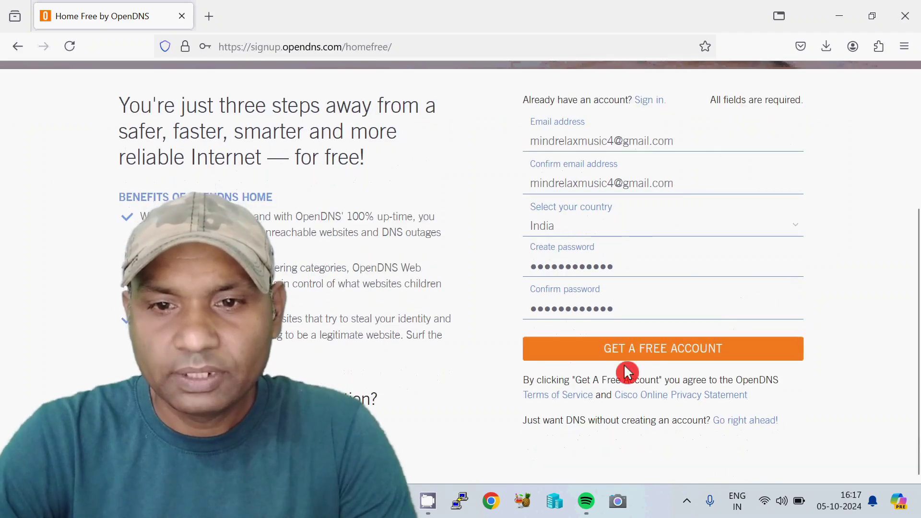
click(651, 358)
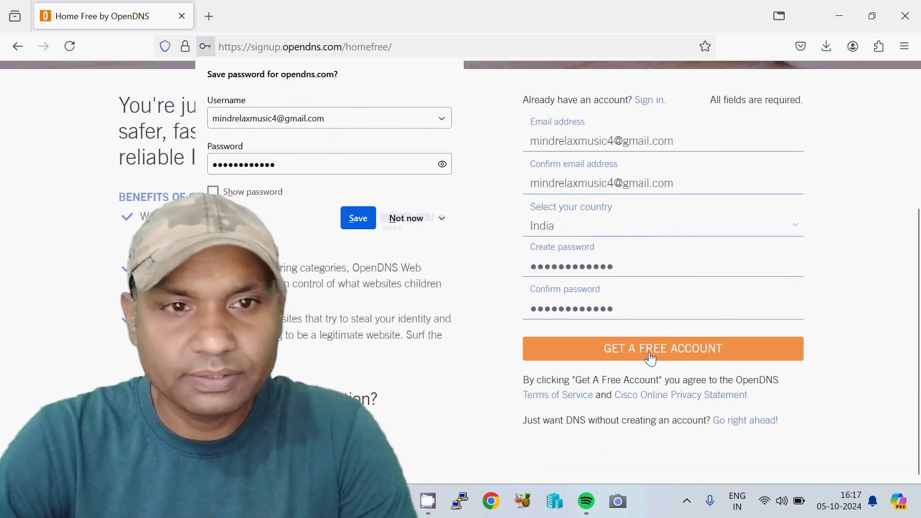
click(406, 226)
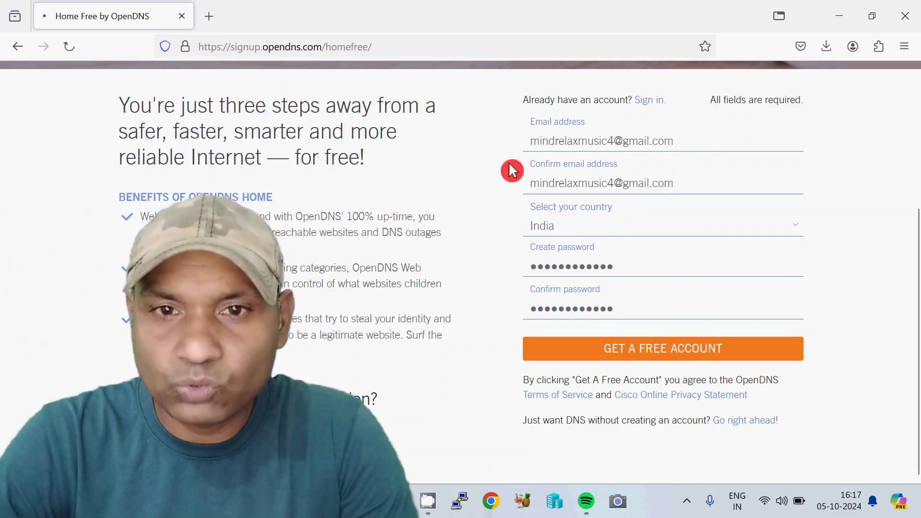
In a new Gmail tab, follow the link in the '[OpenDNS] Confirm your OpenDNS registration' email.
click(210, 18)
text(gmail.com)
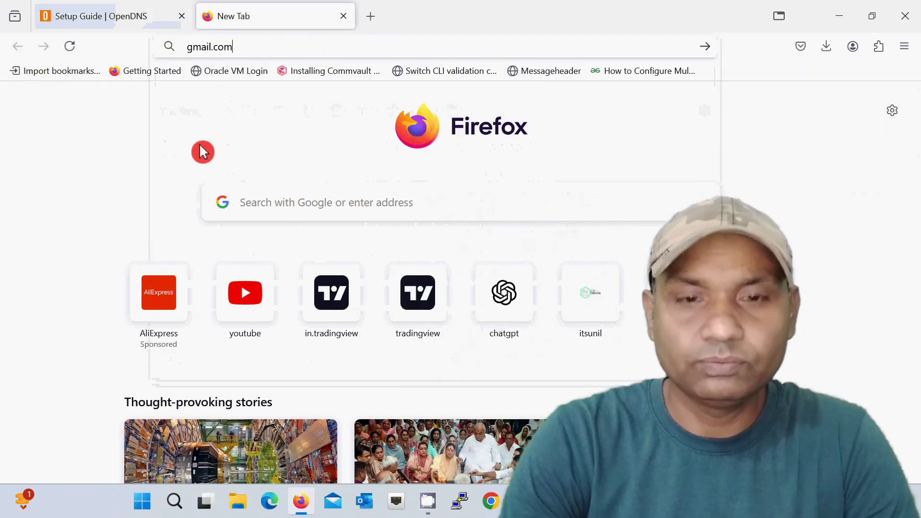
key(Return)
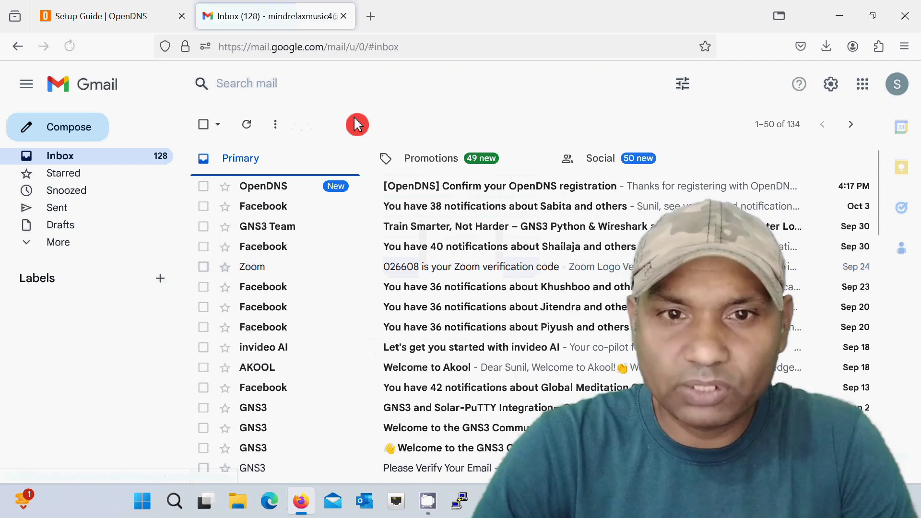
click(538, 186)
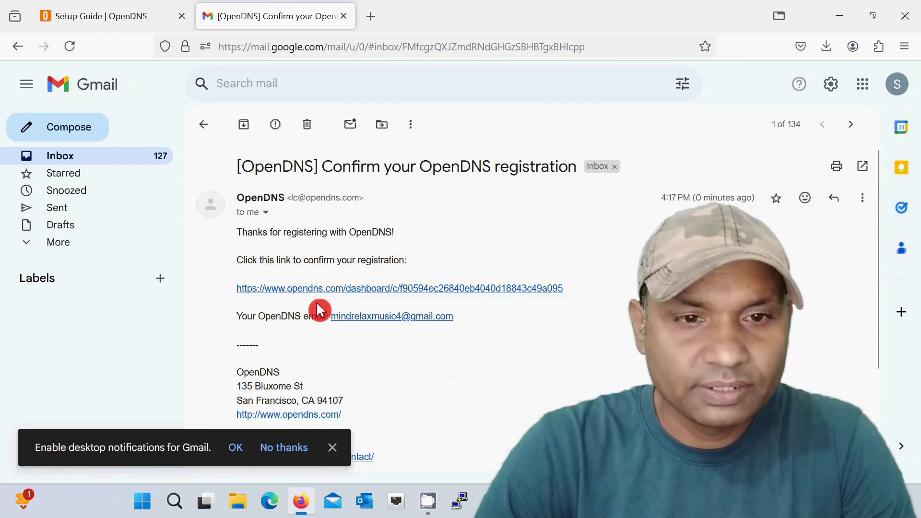
click(438, 289)
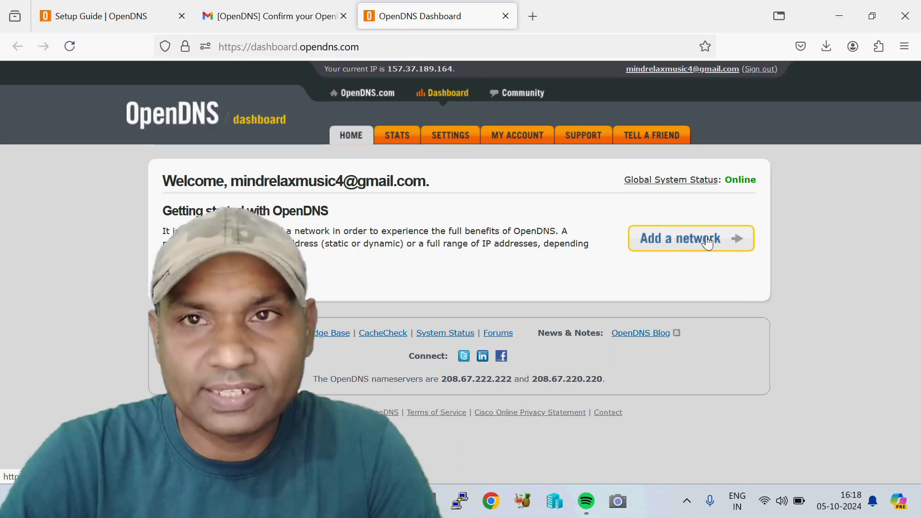
click(707, 240)
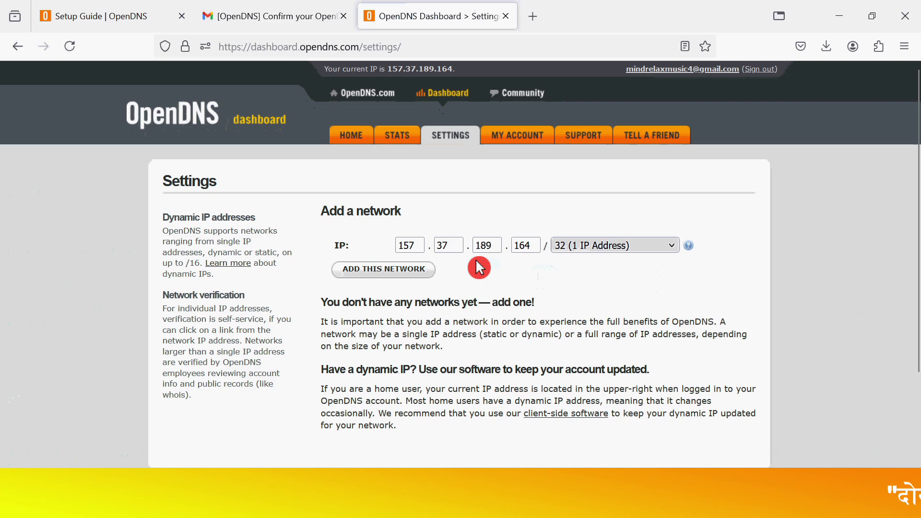
click(356, 272)
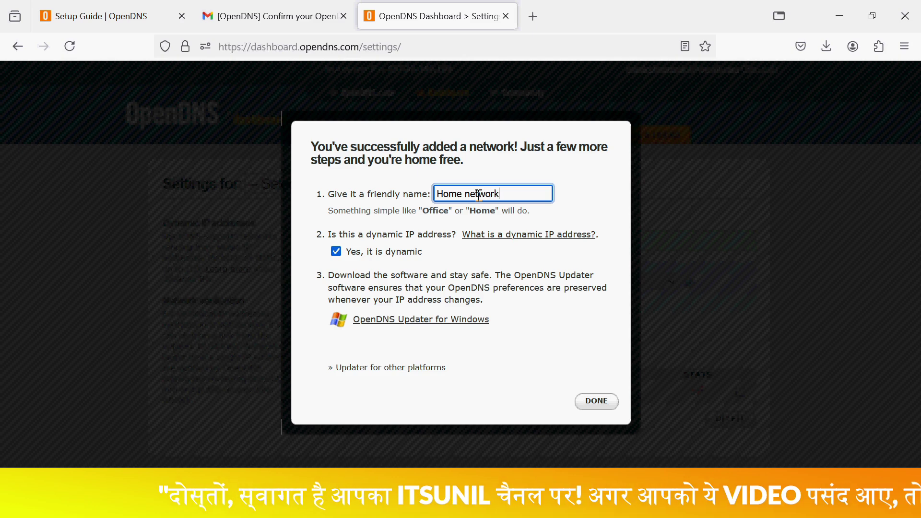
click(595, 403)
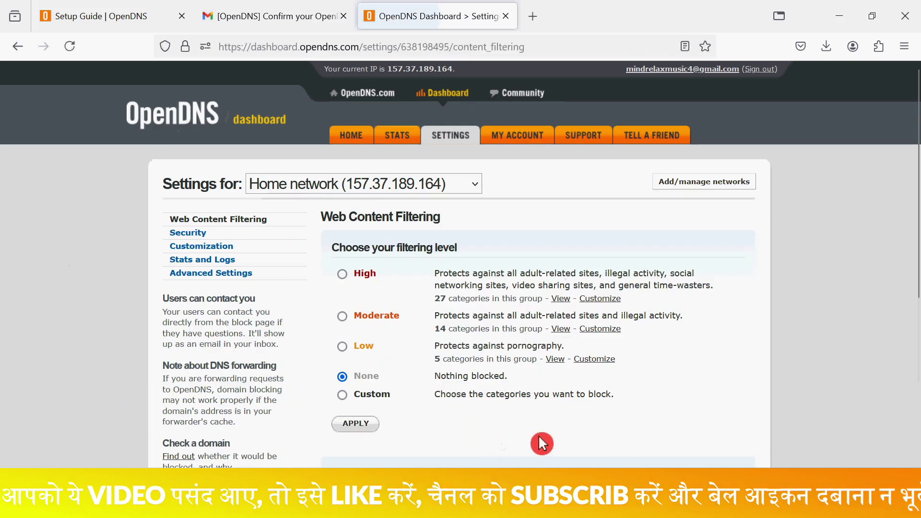
scroll(540, 442, down, 1)
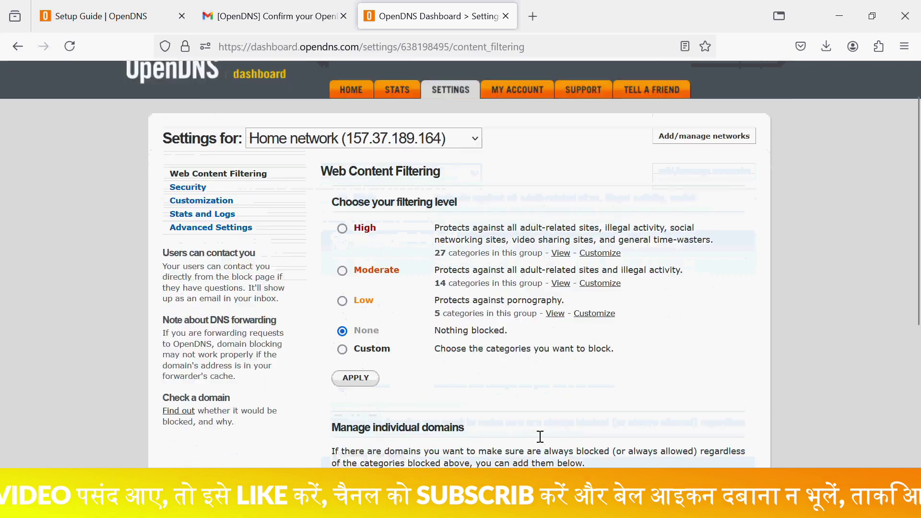
scroll(540, 436, up, 1)
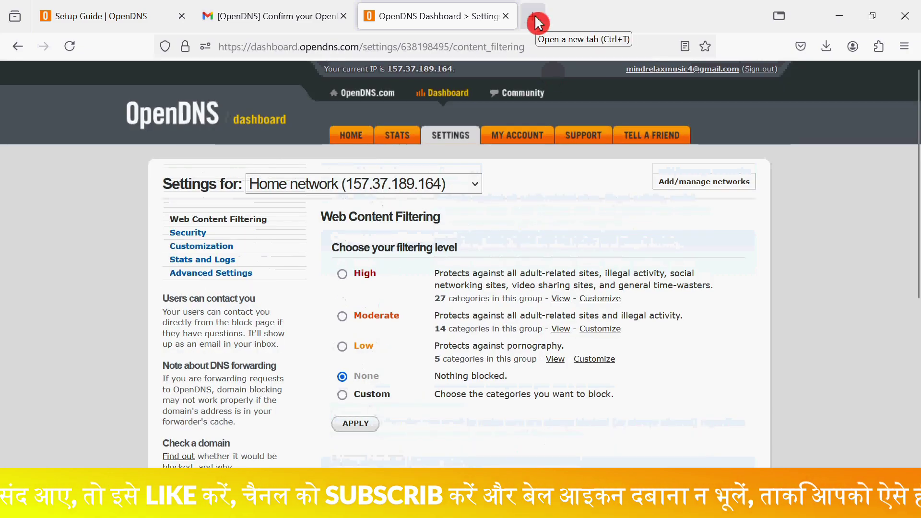
In a new tab, search Google for 'show my ip'.
click(535, 19)
text(go)
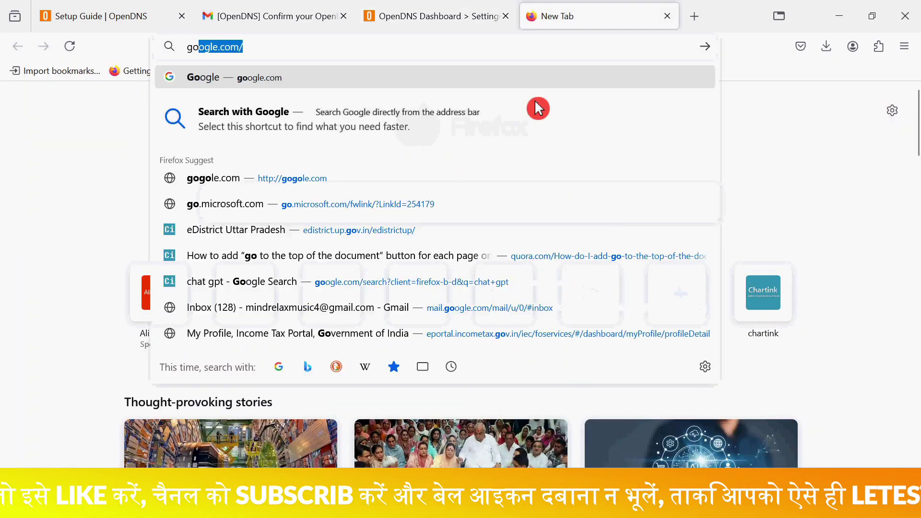
text(ogle.com)
key(Return)
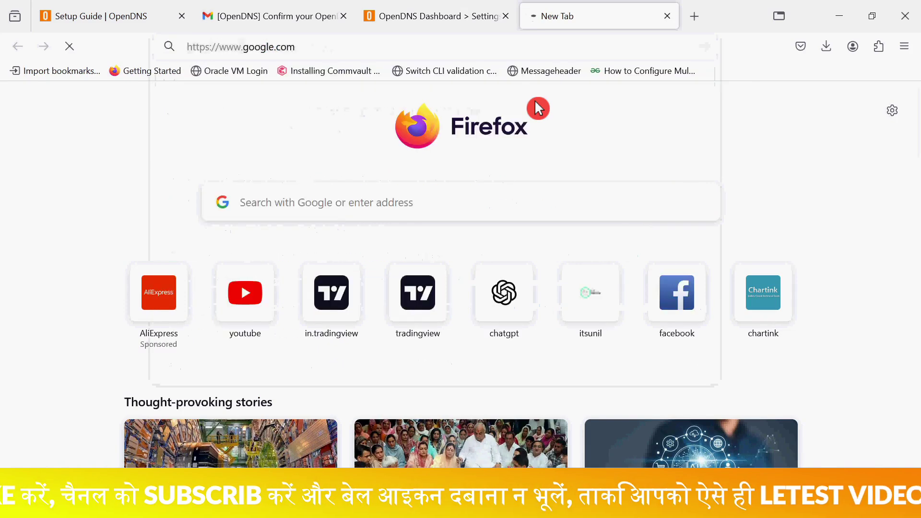
text(show my i)
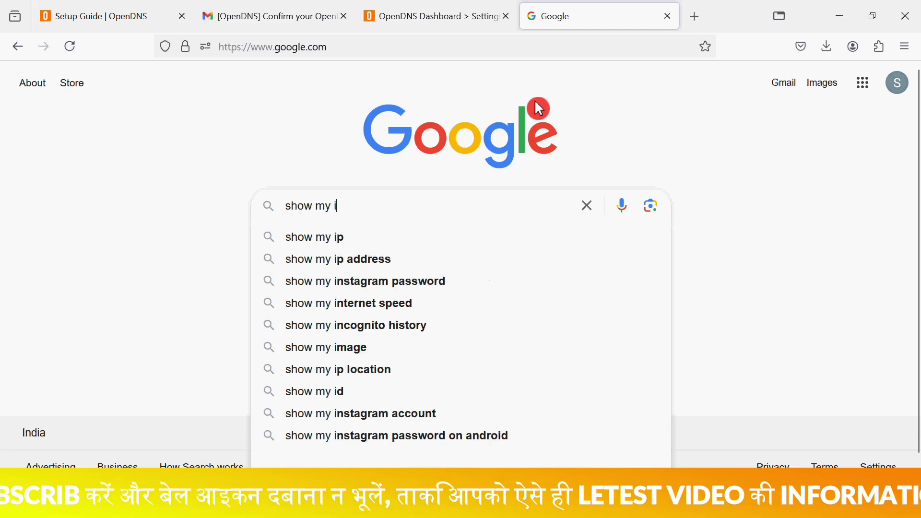
text(p)
key(Return)
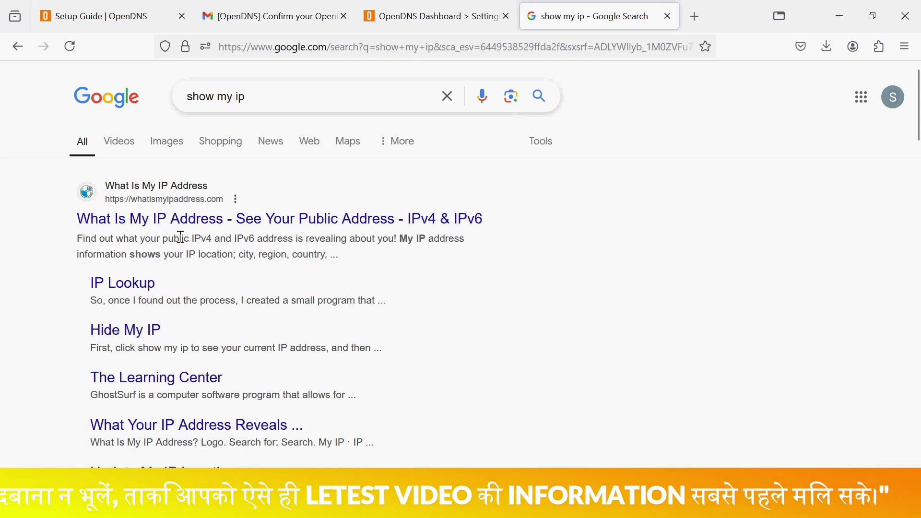
Open the What Is My IP Address result and look over the page.
click(201, 224)
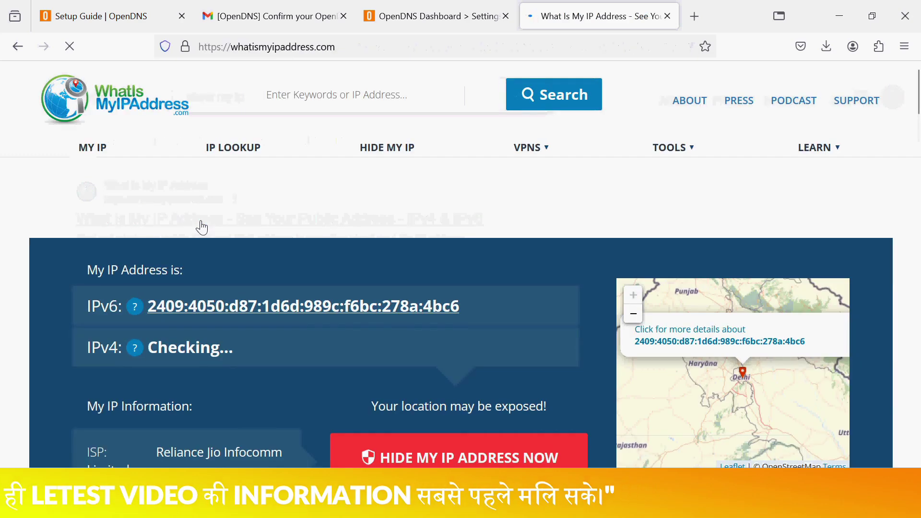
scroll(436, 226, down, 5)
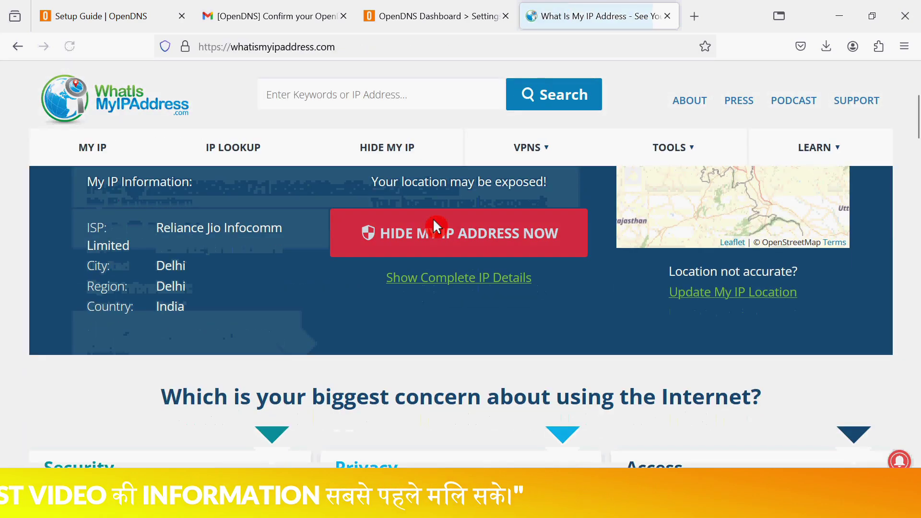
scroll(450, 323, down, 3)
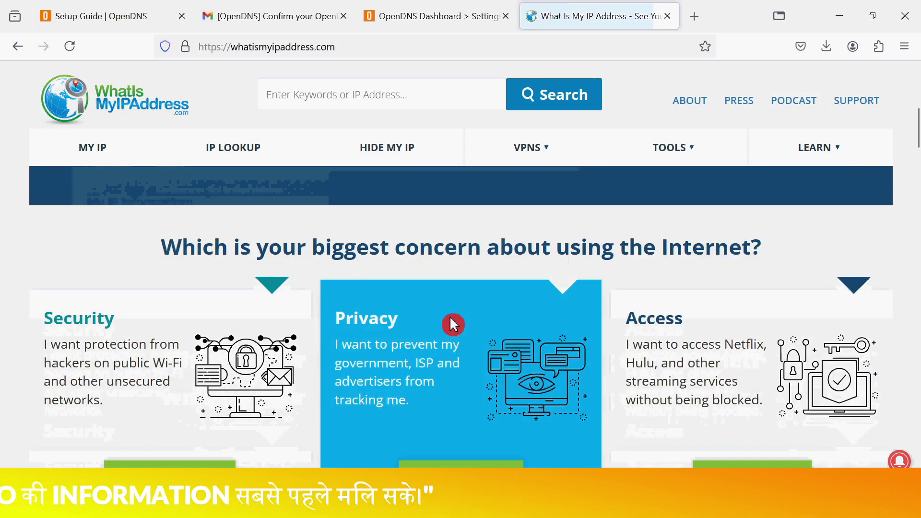
scroll(453, 325, up, 5)
scroll(451, 324, up, 2)
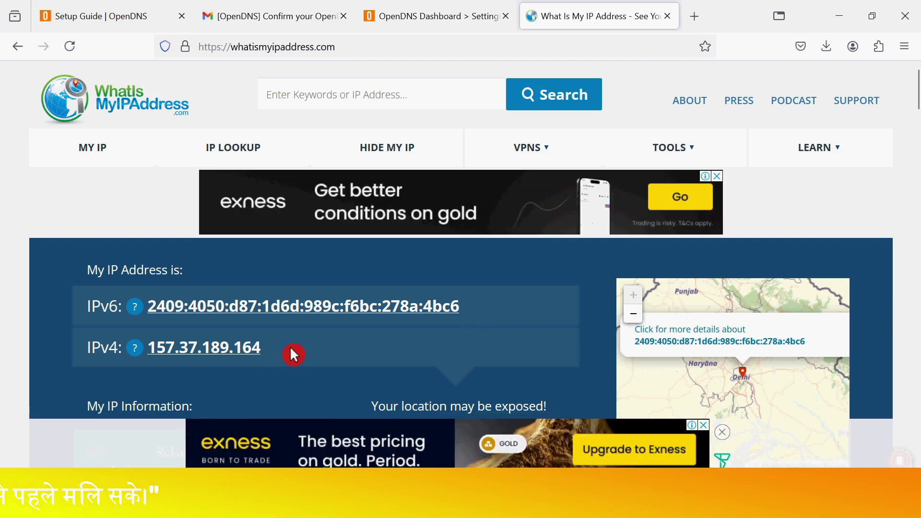
Highlight the IPv4 address 157.37.189.164 and dismiss the news-notification prompt.
click(418, 16)
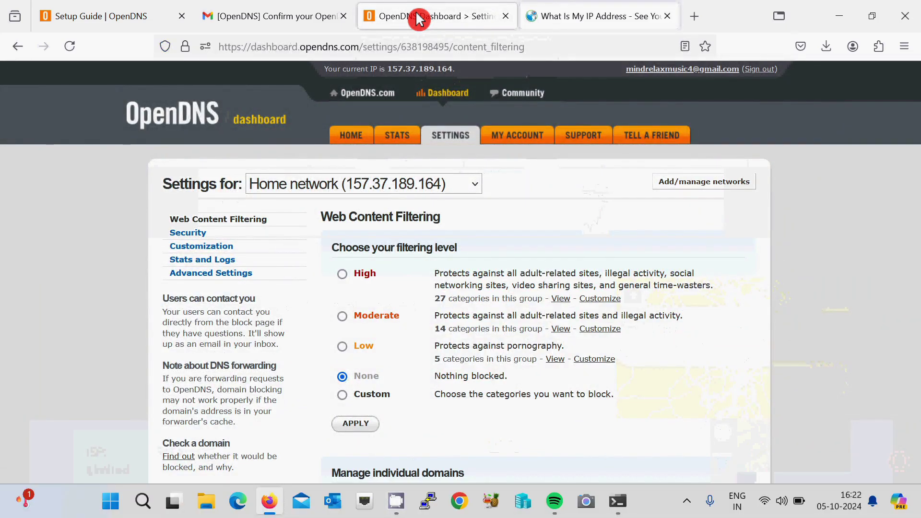
click(578, 19)
drag(281, 347, 150, 351)
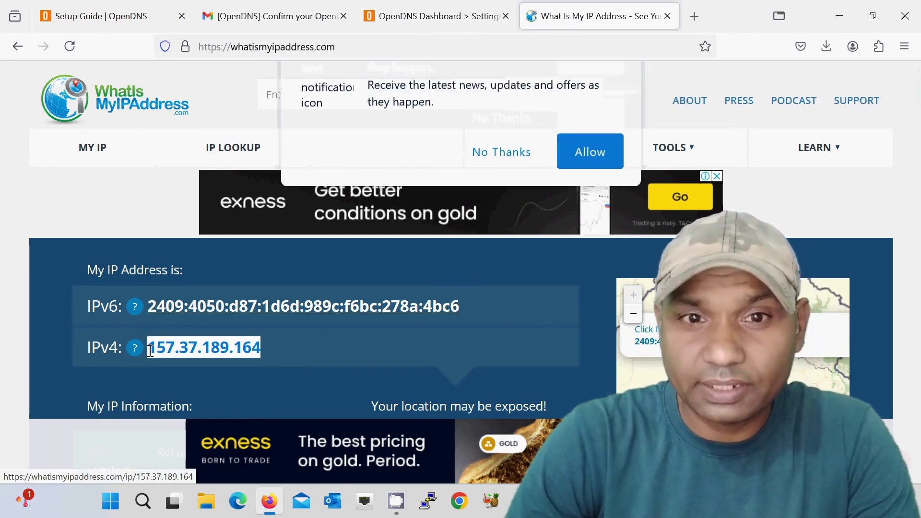
click(497, 158)
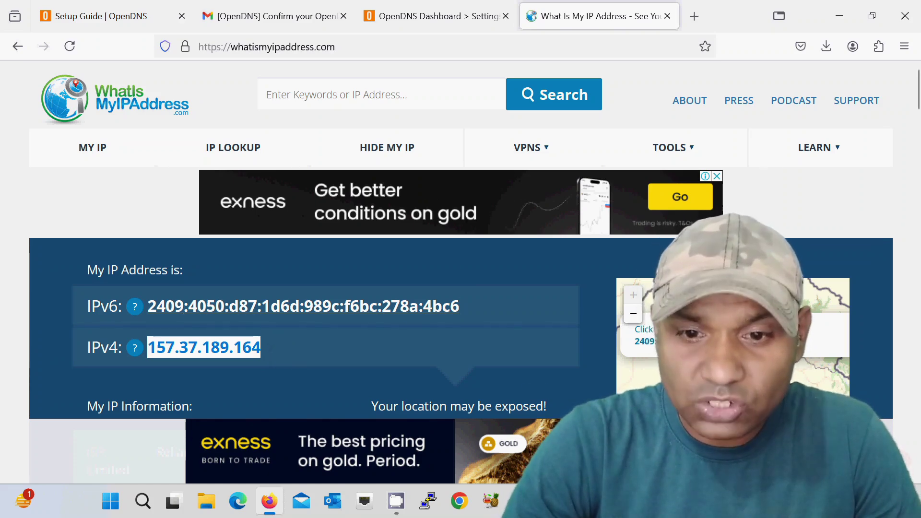
click(576, 413)
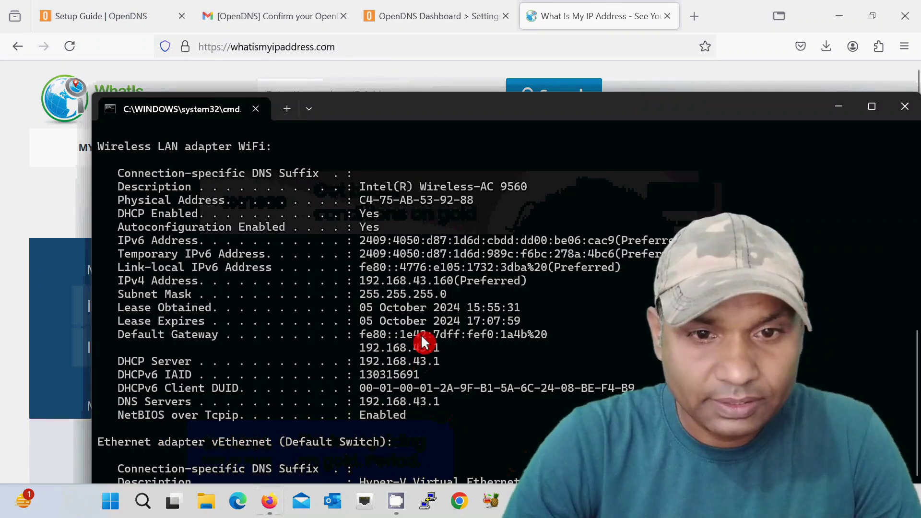
drag(459, 280, 360, 288)
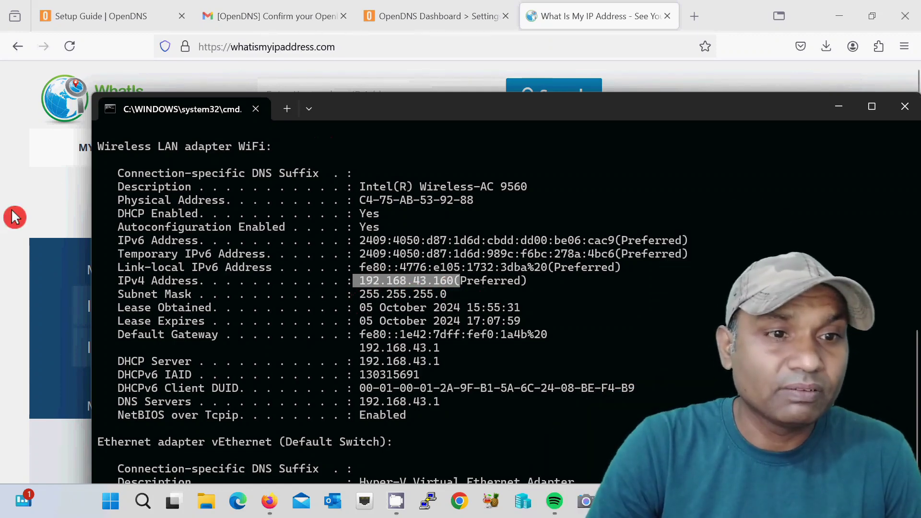
click(10, 188)
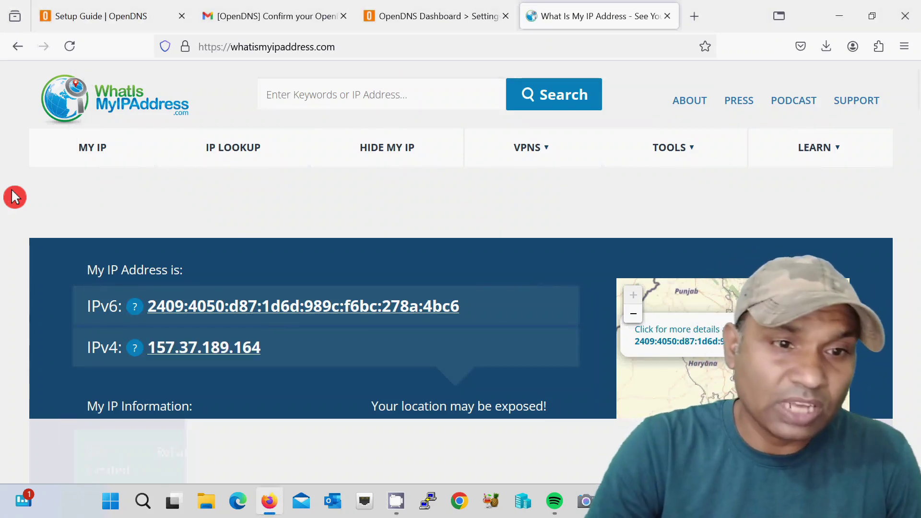
drag(261, 347, 153, 347)
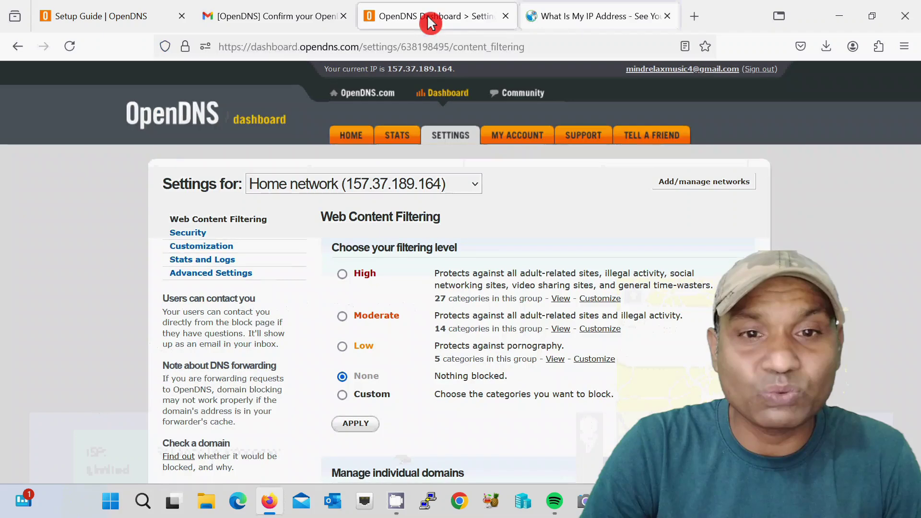
click(434, 19)
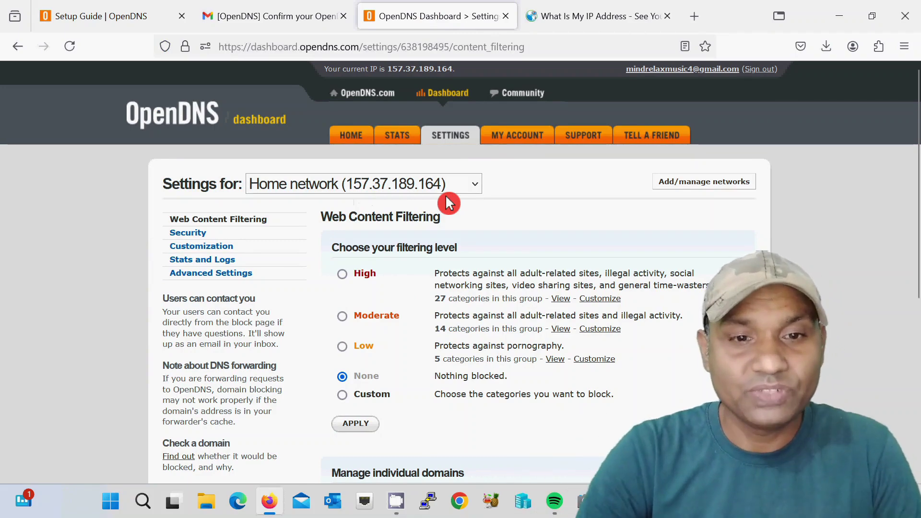
scroll(556, 391, down, 3)
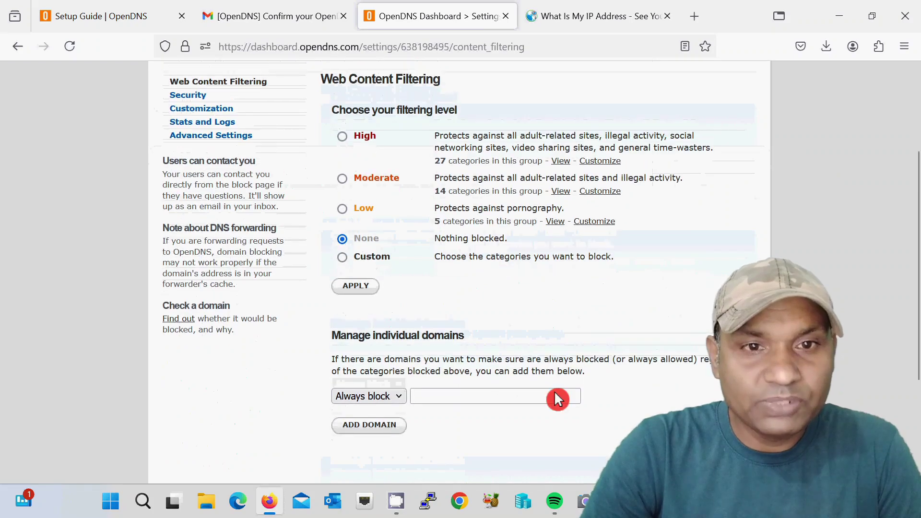
scroll(560, 399, up, 1)
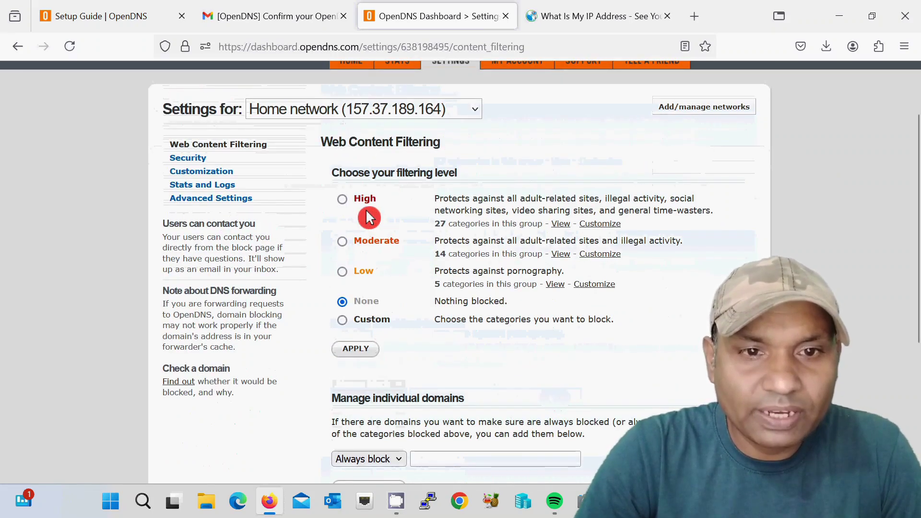
click(343, 199)
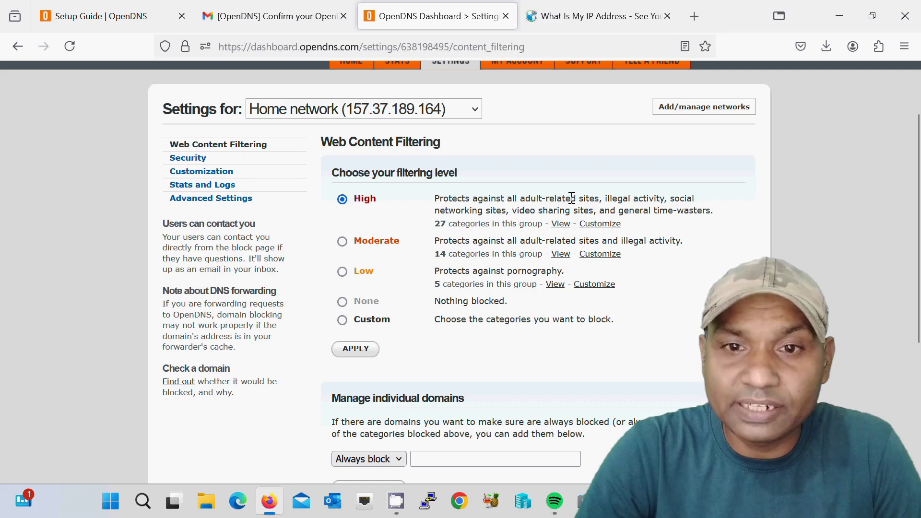
click(607, 210)
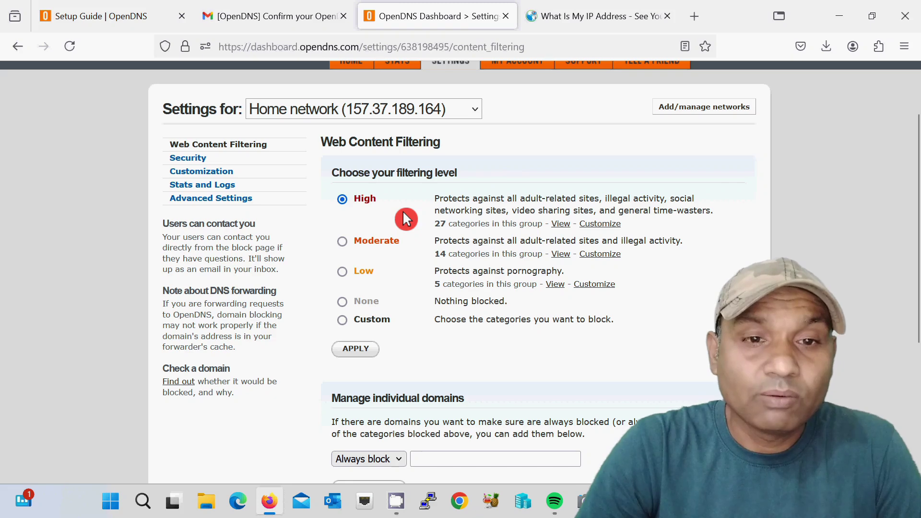
click(343, 242)
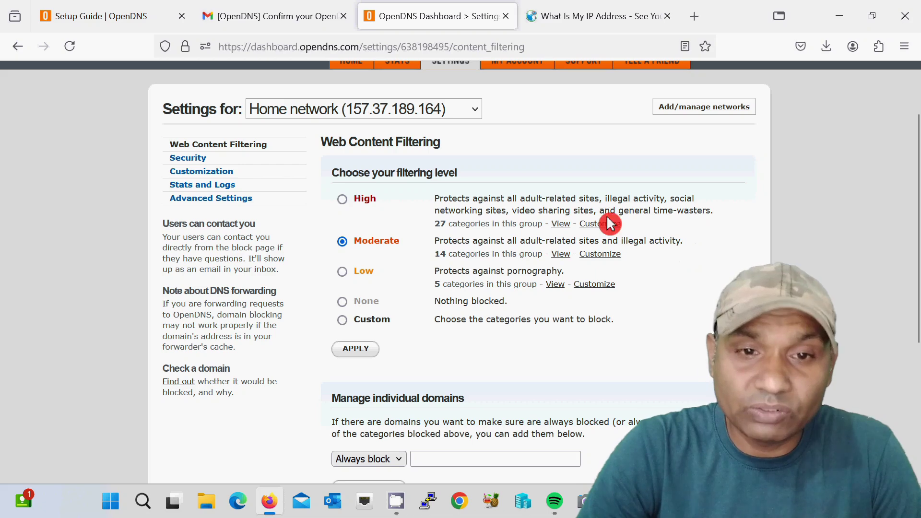
click(342, 272)
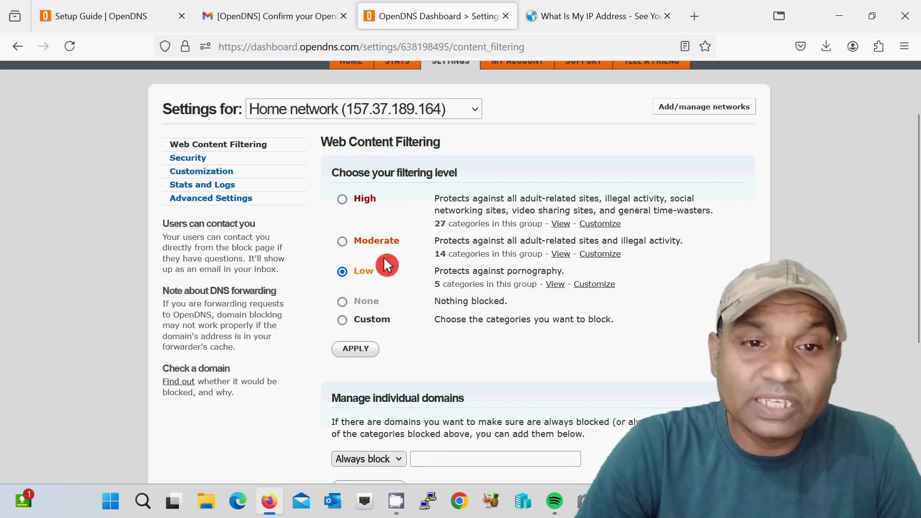
click(343, 321)
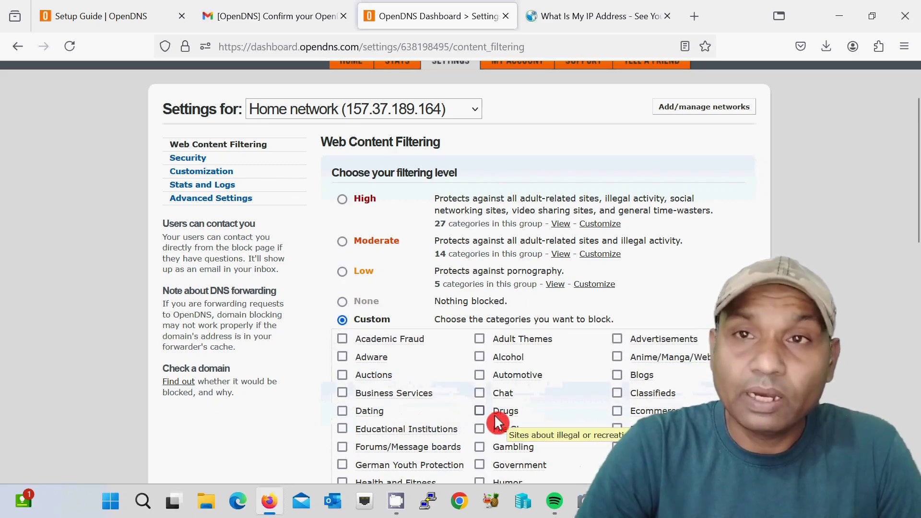
scroll(642, 356, down, 5)
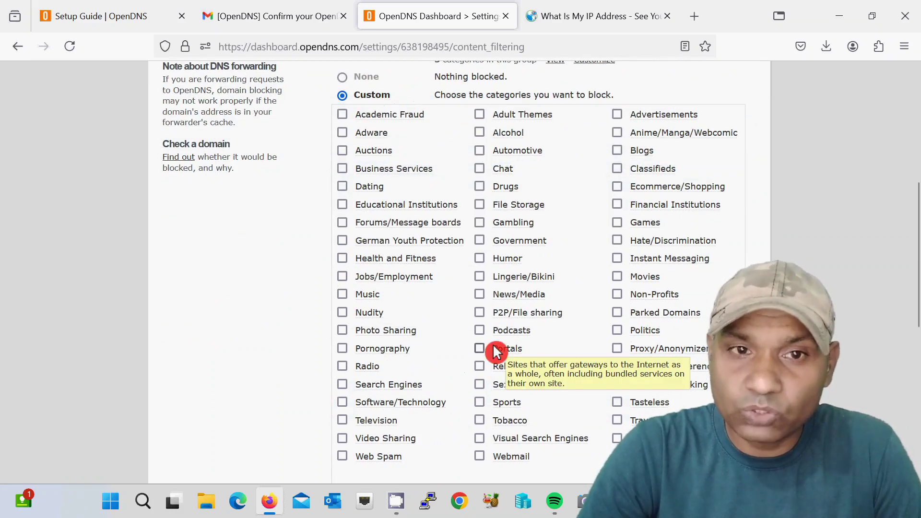
scroll(496, 353, up, 3)
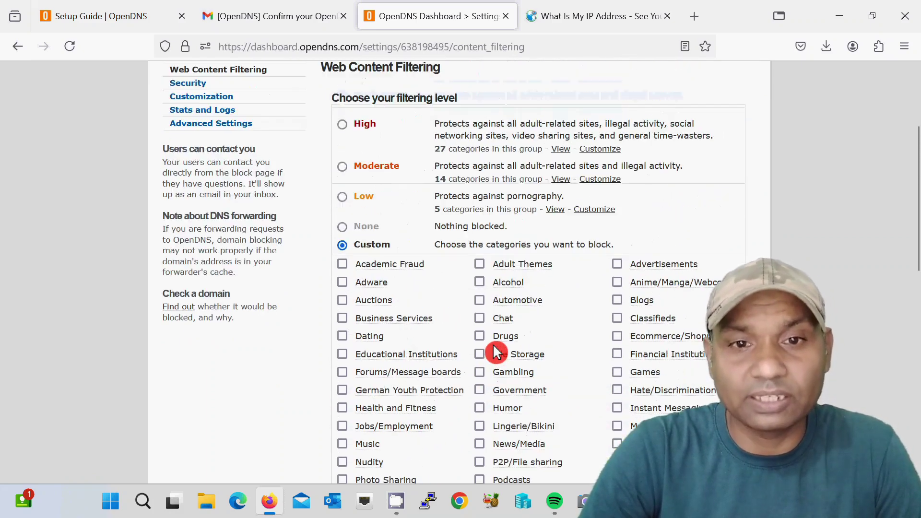
click(344, 227)
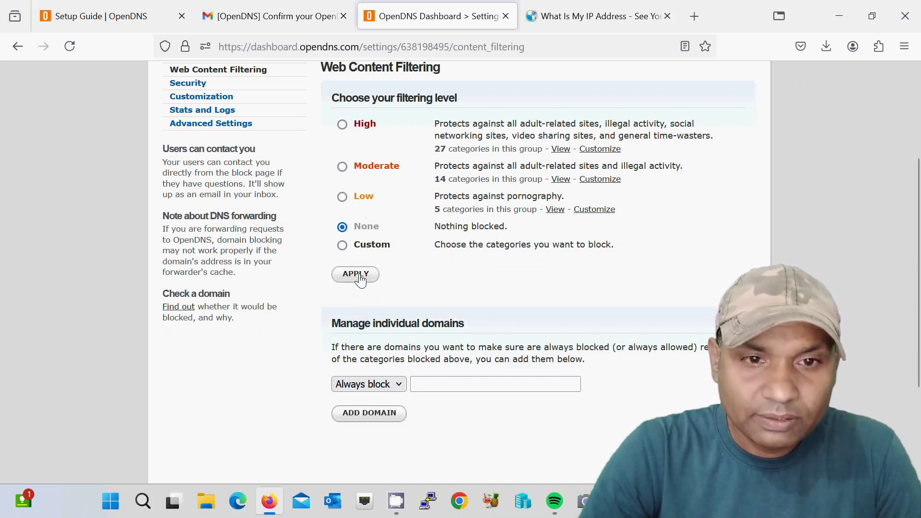
Add fecebook.com to the network's Always Block domain list.
click(397, 386)
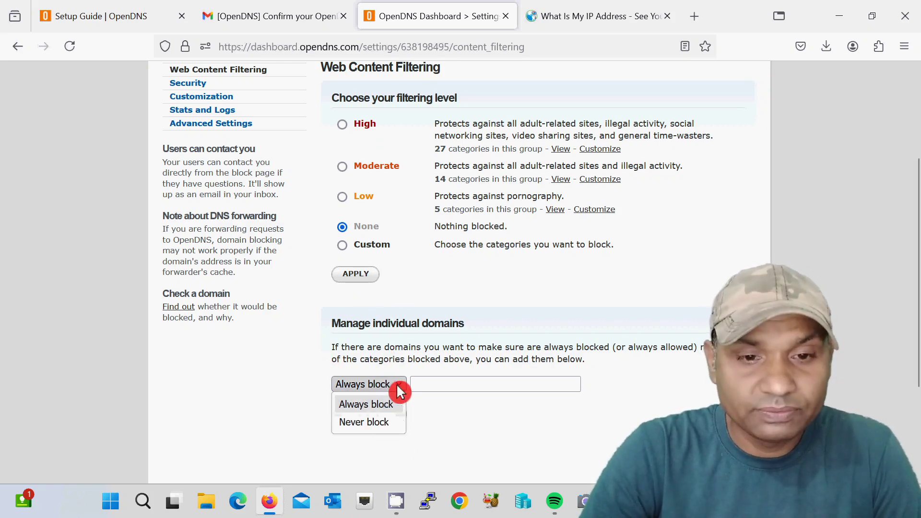
click(369, 407)
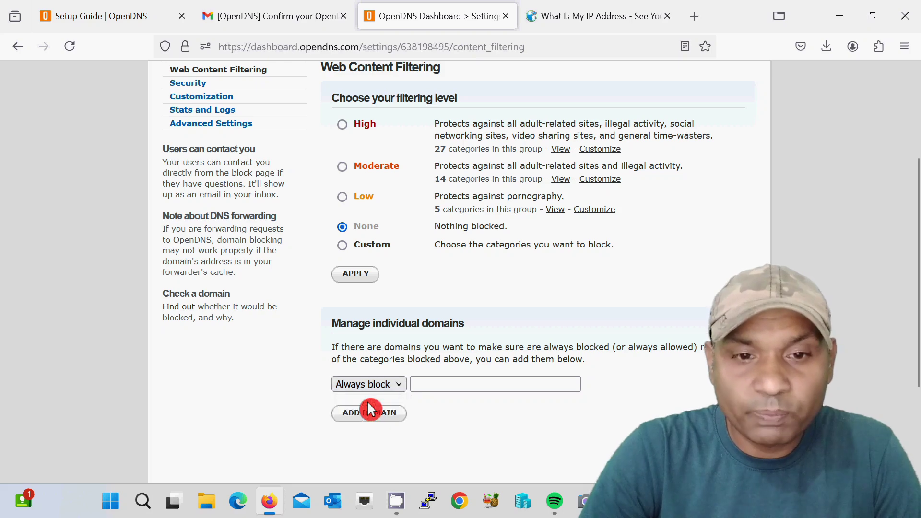
click(448, 382)
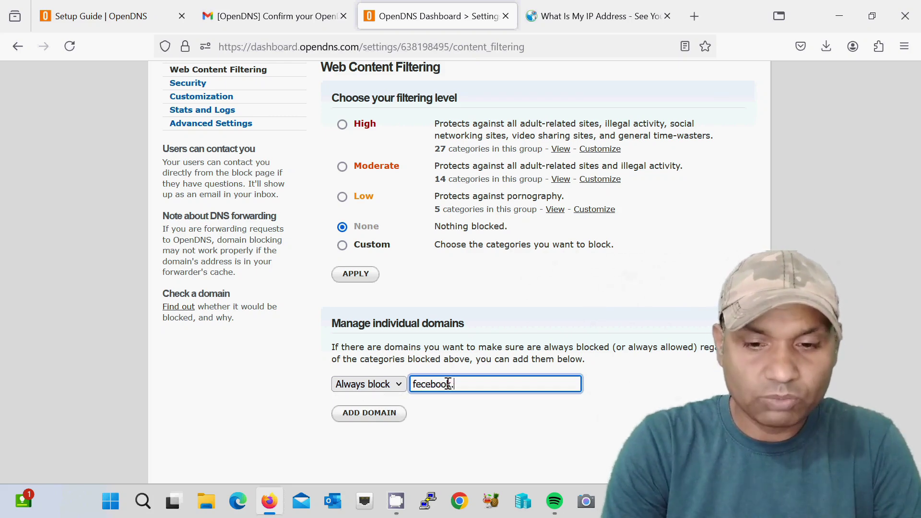
click(368, 413)
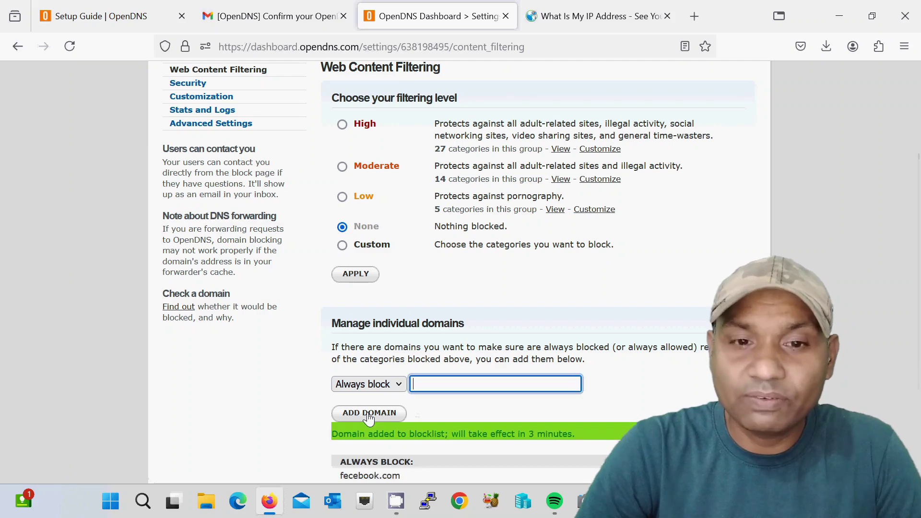
scroll(320, 436, down, 3)
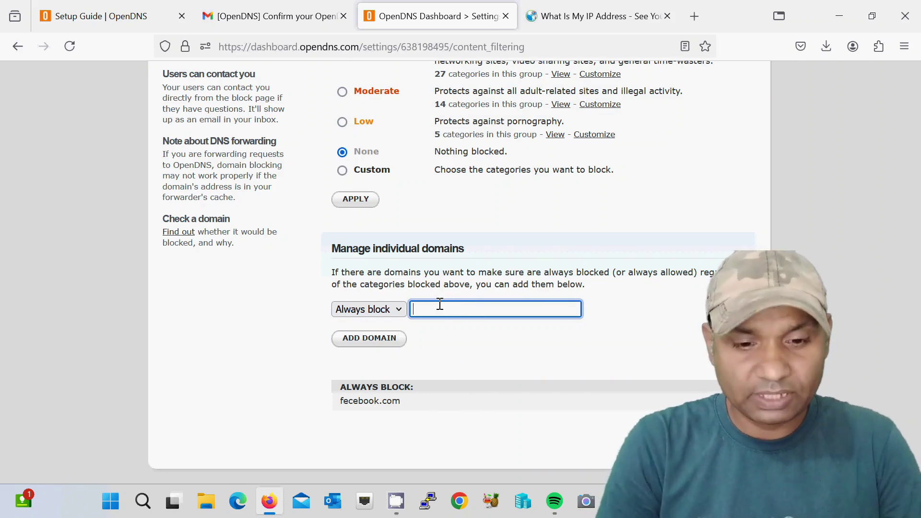
Load amazon.com in a new tab, fixing the amazon.fr redirect, and copy its address.
key(ctrl+t)
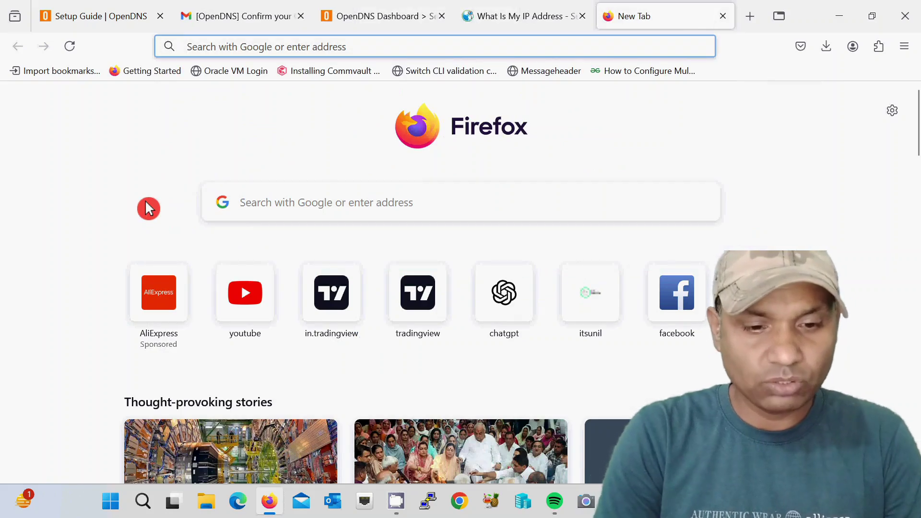
text(amazone.com)
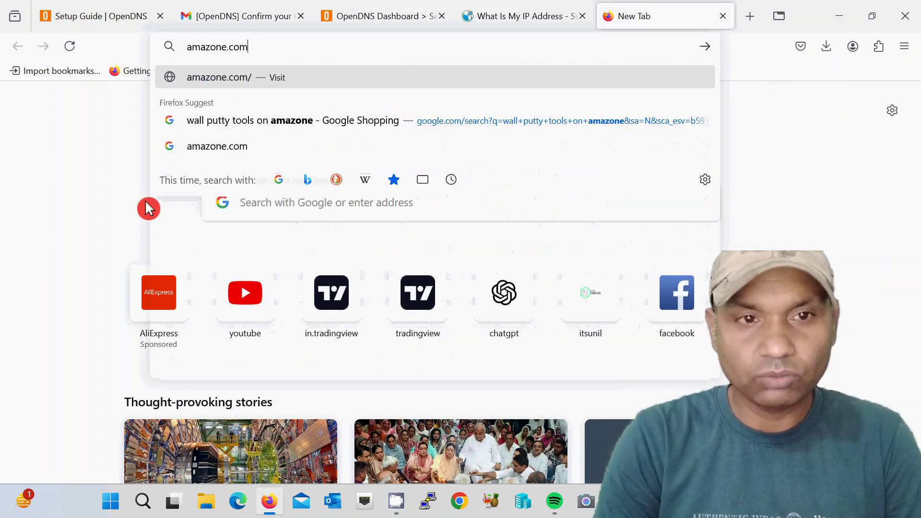
key(Return)
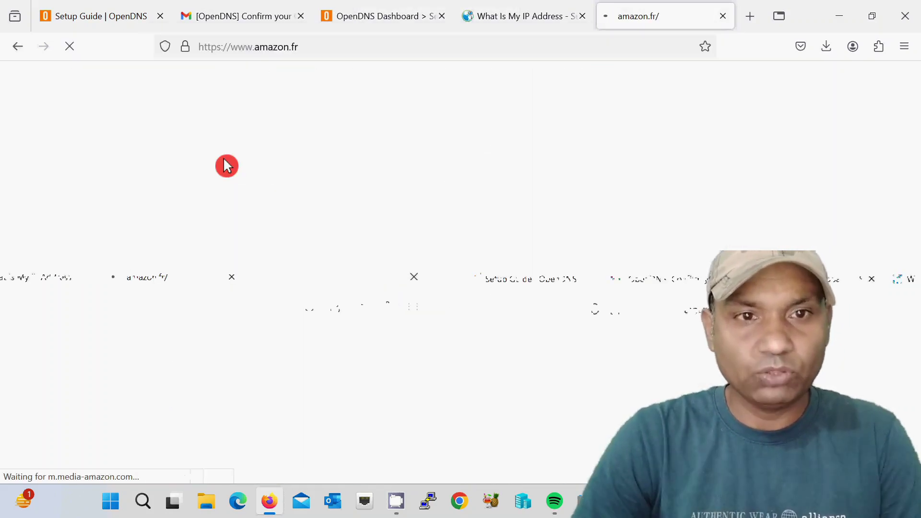
click(328, 52)
click(327, 46)
key(BackSpace)
key(BackSpace)
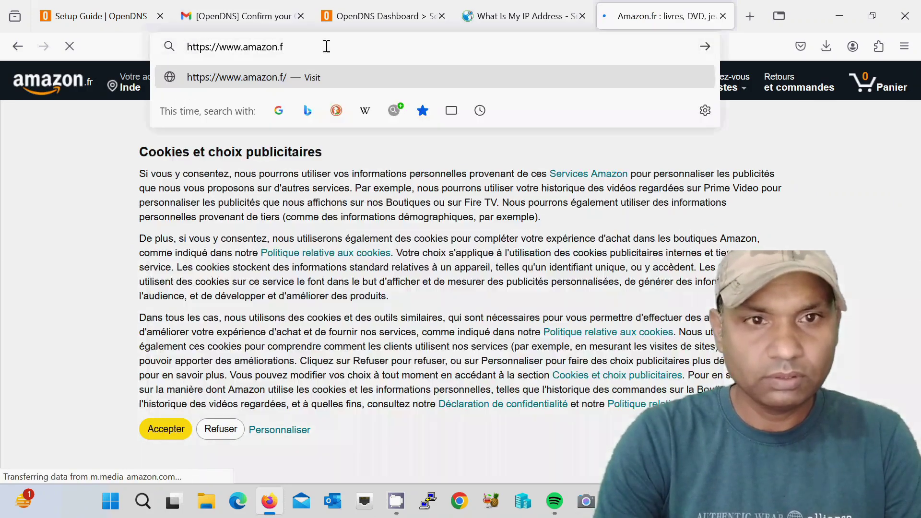
text(com)
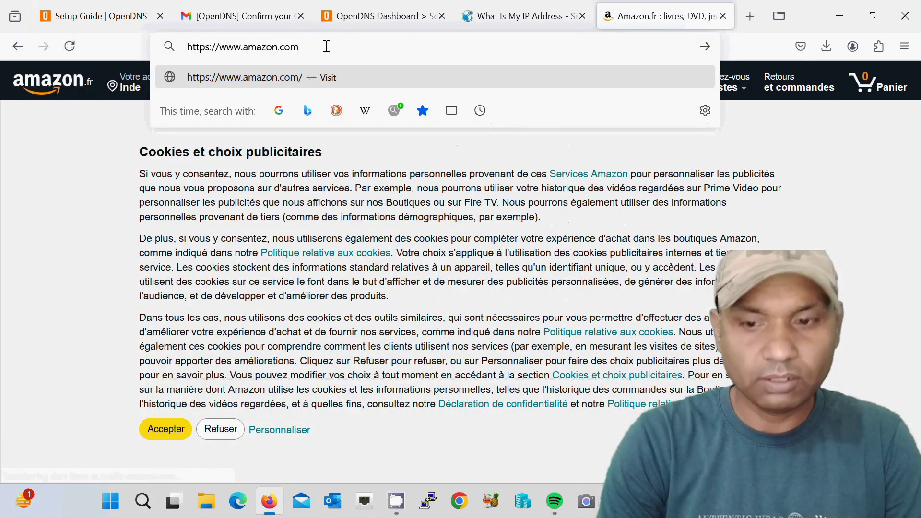
key(Return)
click(325, 46)
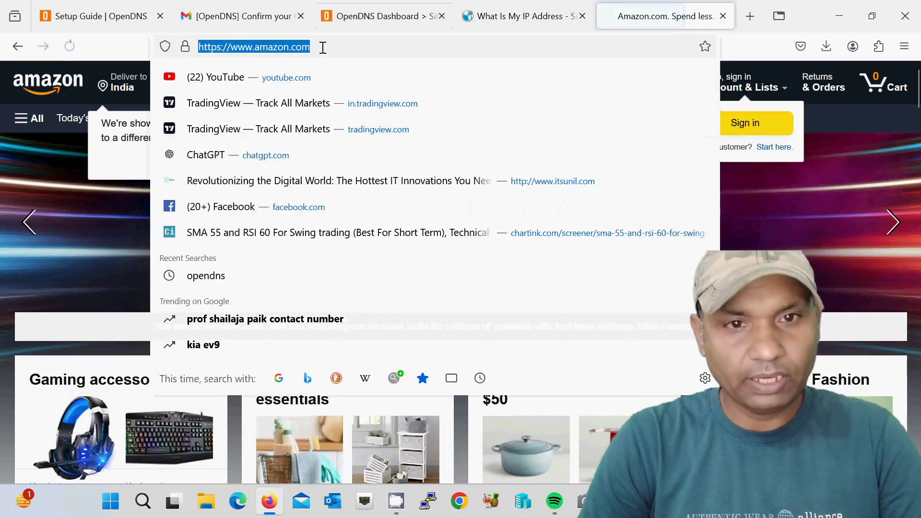
click(510, 23)
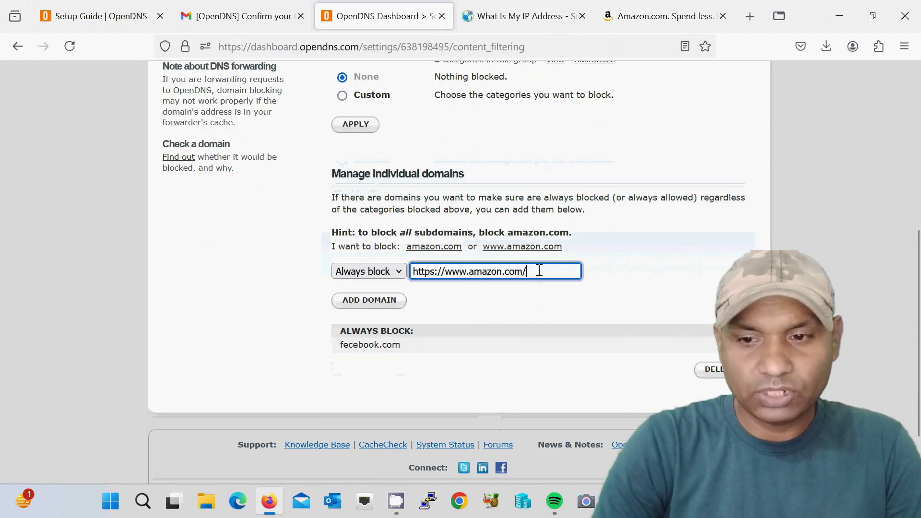
Trim the pasted URL down to amazon.com and add it to the Always block list.
key(BackSpace)
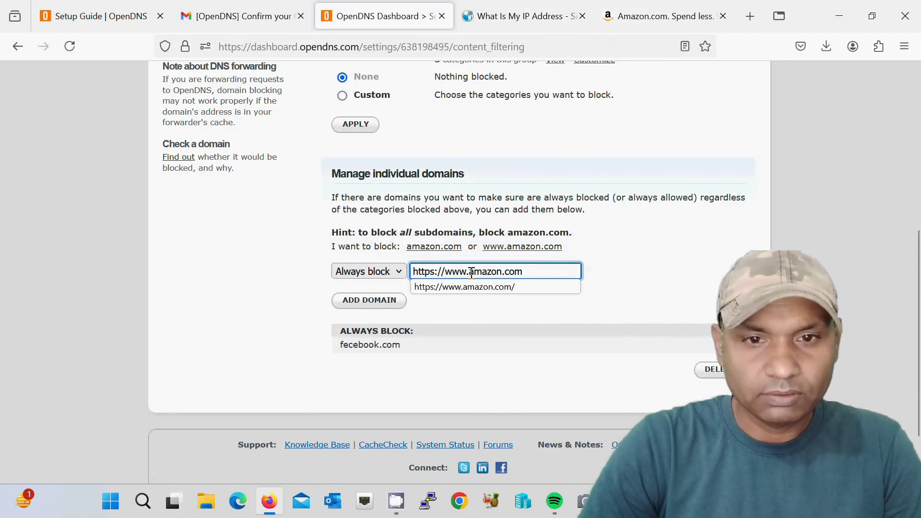
click(472, 272)
key(BackSpace)
key(BackSpace)
key(BackSpace)
key(BackSpace)
key(BackSpace)
key(BackSpace)
key(BackSpace)
key(BackSpace)
key(BackSpace)
key(BackSpace)
key(BackSpace)
key(BackSpace)
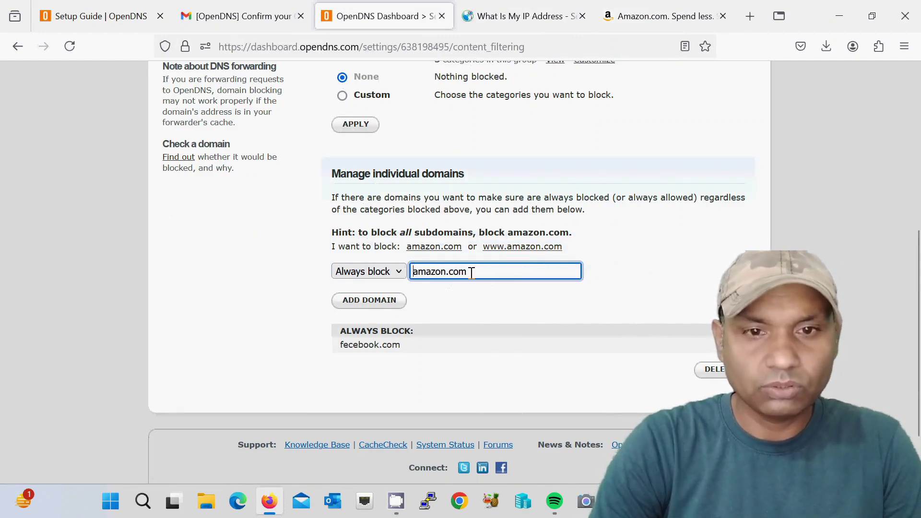
click(672, 269)
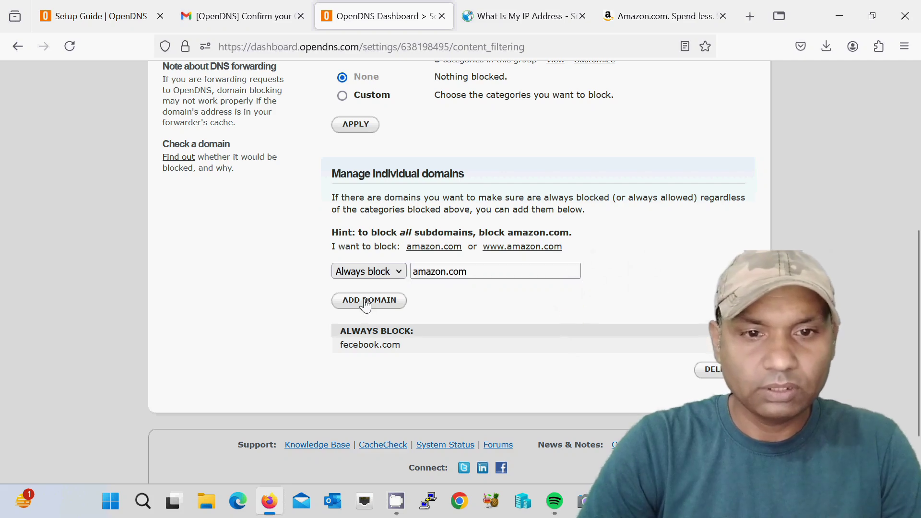
click(366, 301)
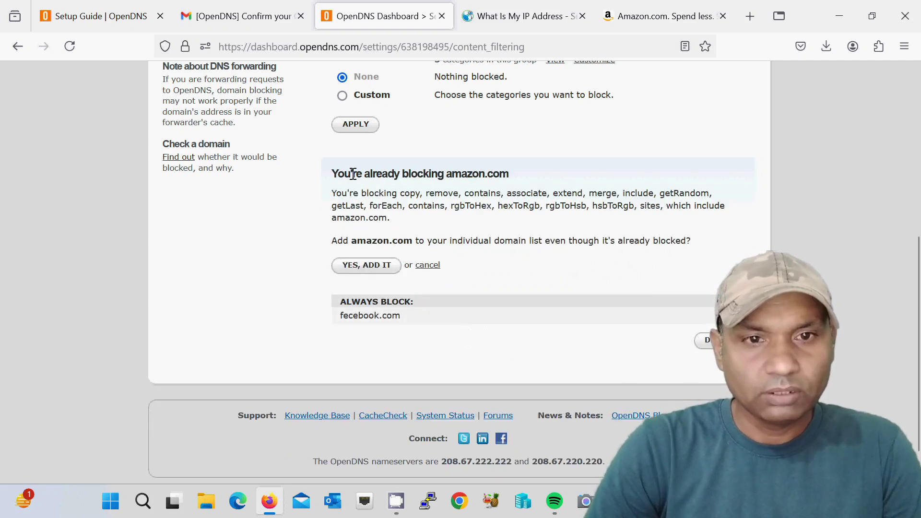
Apply the filtering settings, confirm adding amazon.com, and select the second OpenDNS nameserver address.
scroll(555, 351, up, 5)
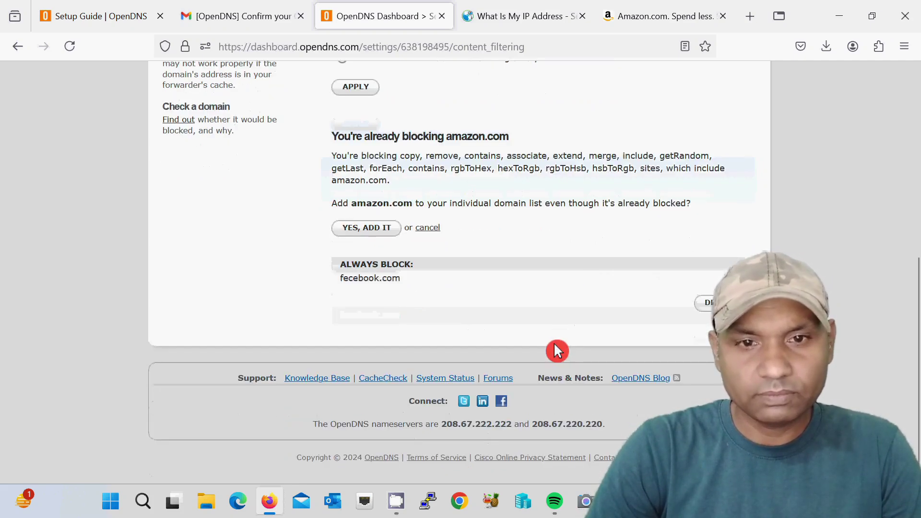
click(357, 382)
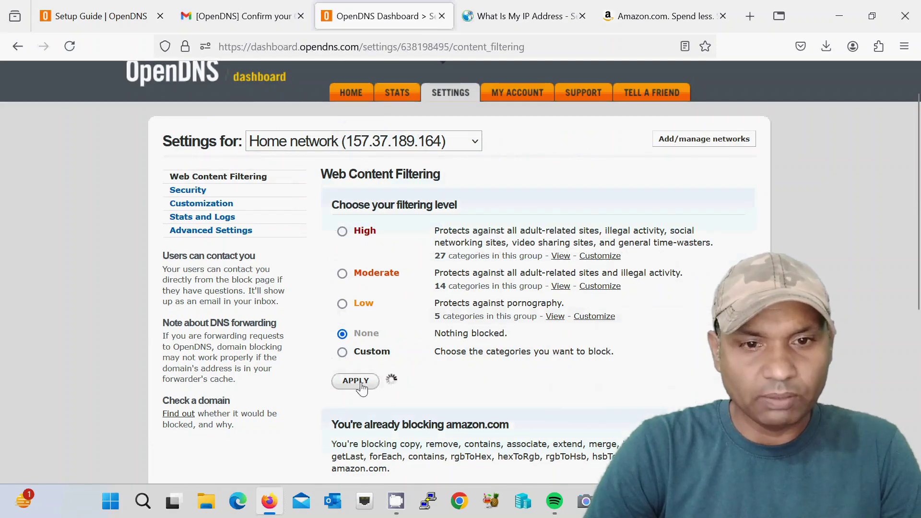
scroll(598, 389, down, 5)
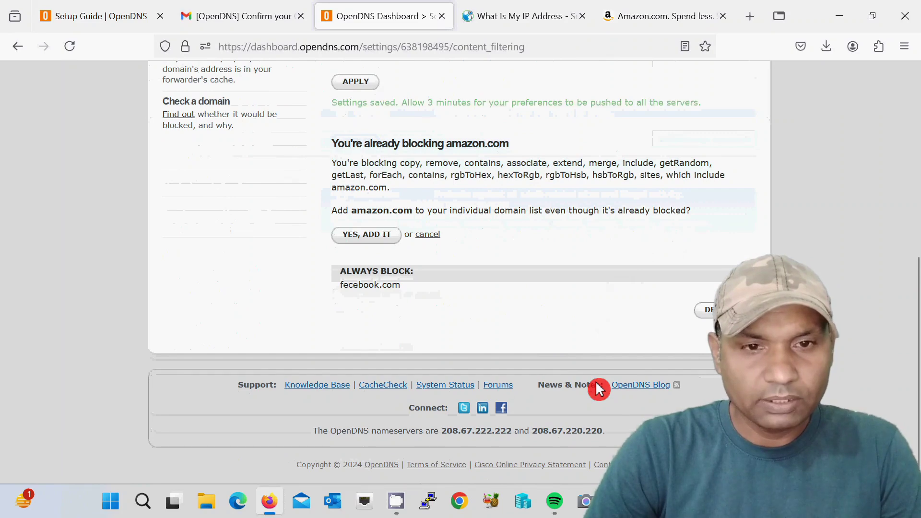
click(366, 234)
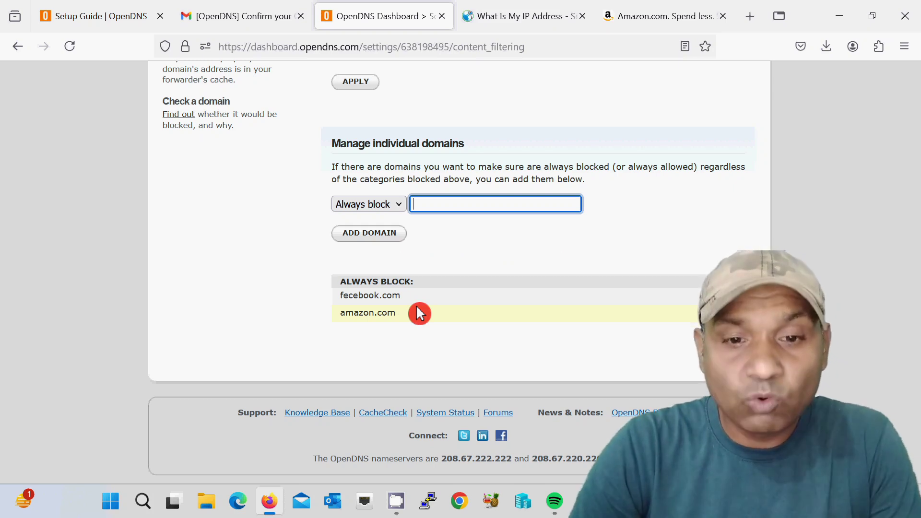
scroll(439, 422, down, 2)
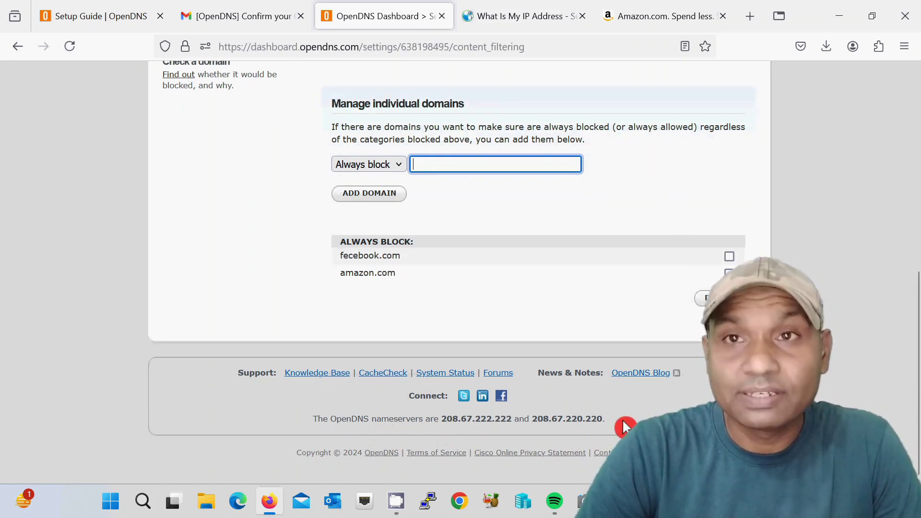
drag(621, 418, 532, 419)
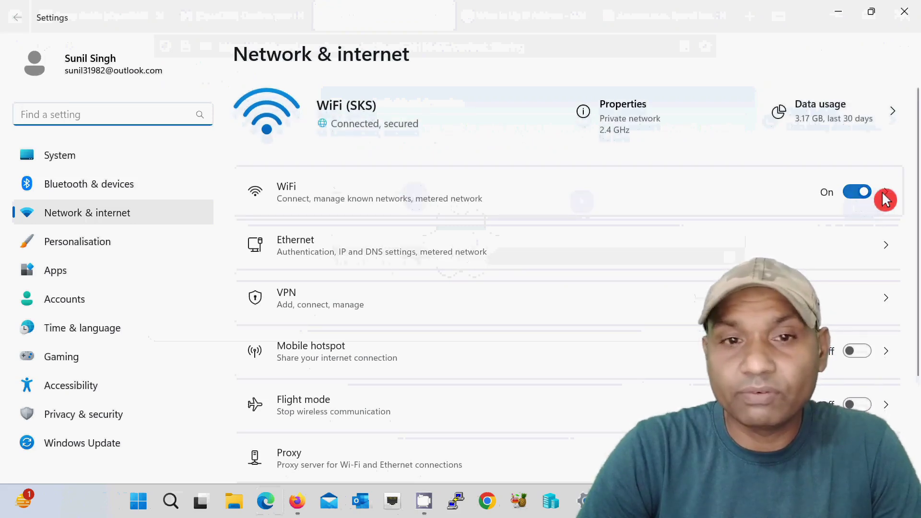
Open the SKS WiFi network's properties and switch its DNS server assignment to Manual.
click(885, 199)
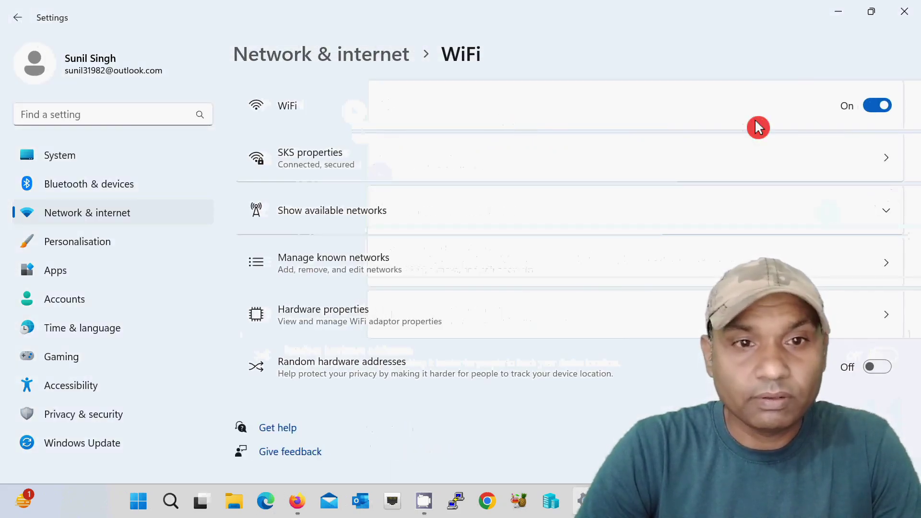
click(885, 171)
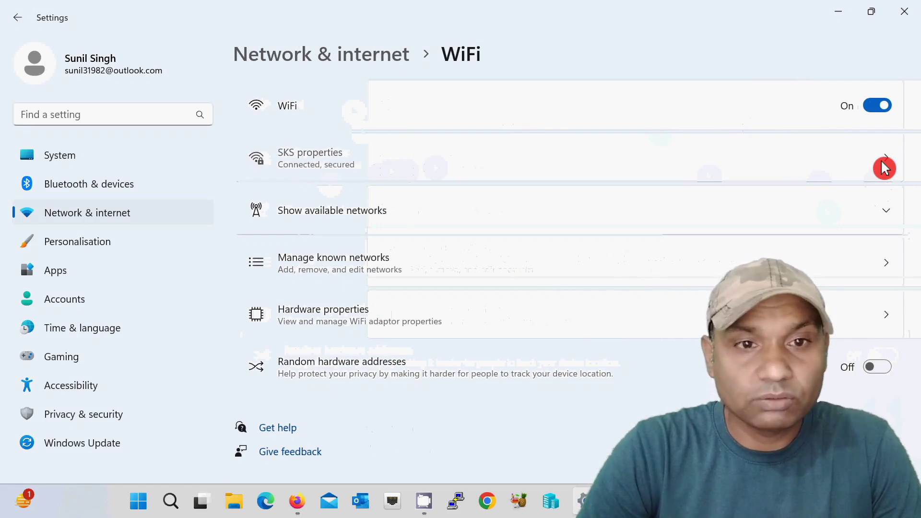
scroll(610, 379, down, 5)
scroll(610, 379, down, 1)
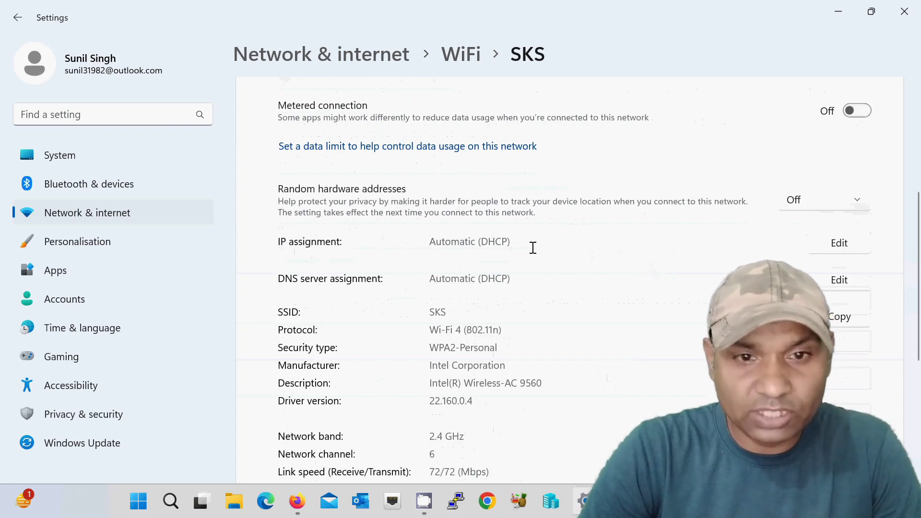
click(839, 281)
click(425, 221)
click(365, 260)
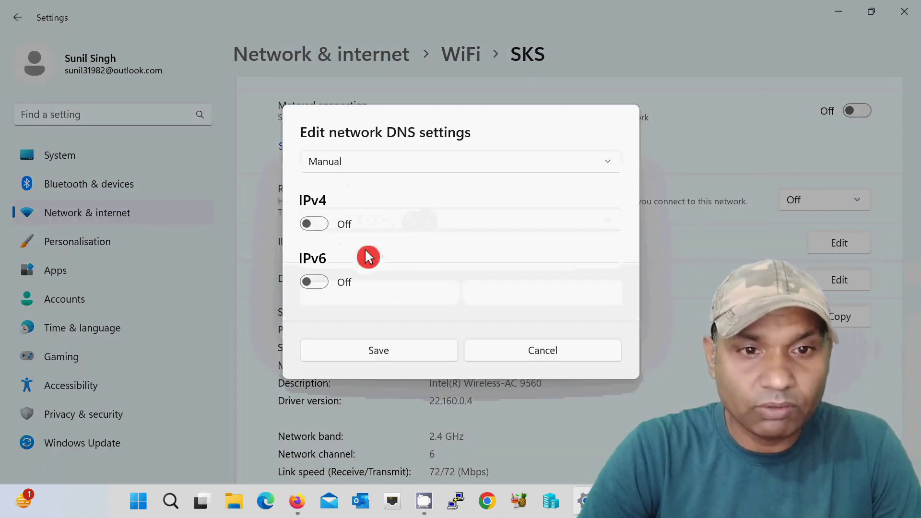
Turn on IPv4 and paste 208.67.222.222 from the OpenDNS page as the preferred DNS.
click(321, 226)
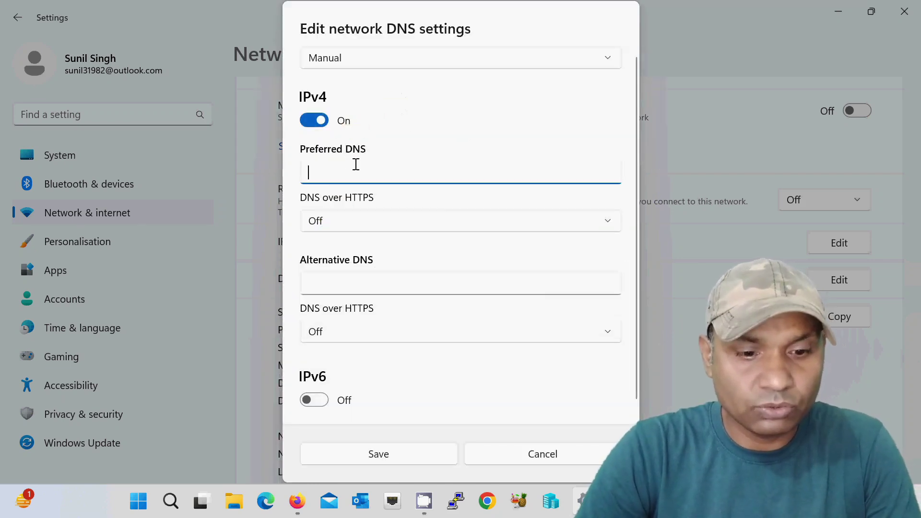
key(alt+Tab)
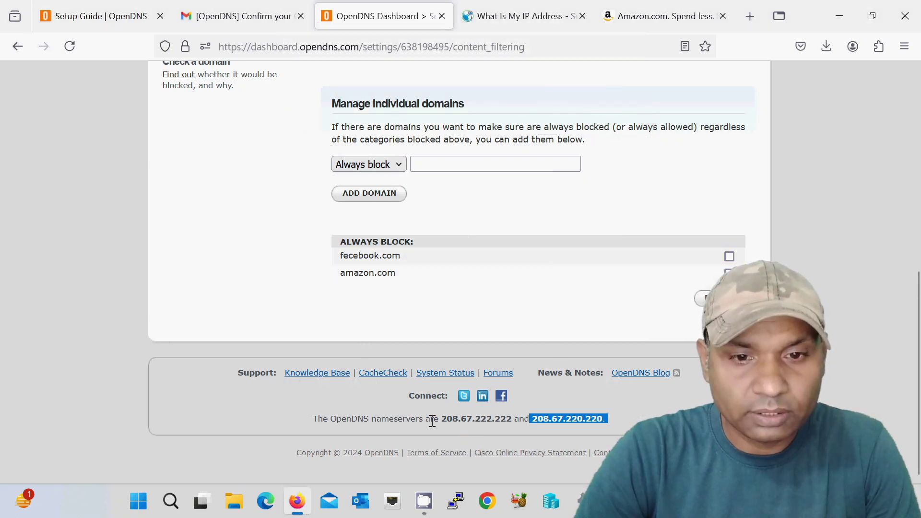
drag(442, 419, 510, 423)
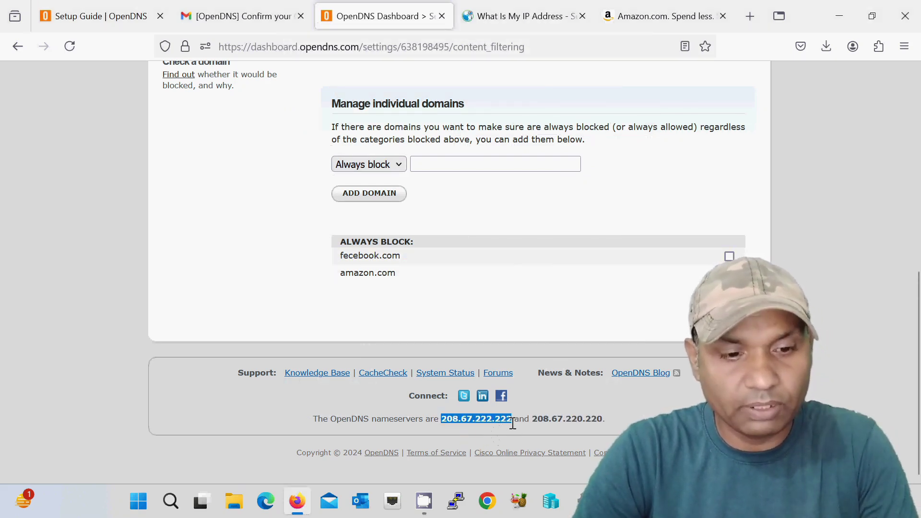
key(ctrl+c)
key(alt+Tab)
key(ctrl+v)
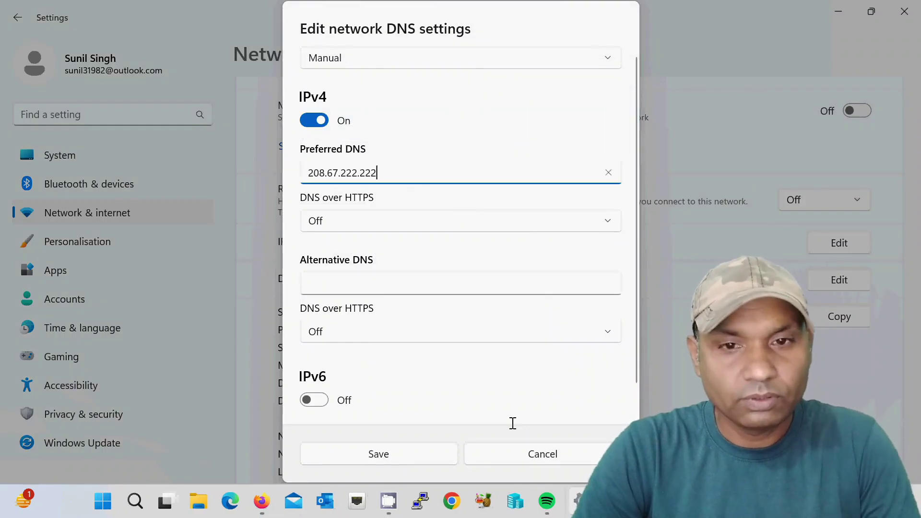
Paste 208.67.220.220 as the alternative DNS, save, and minimize Settings.
key(alt+Tab)
click(536, 419)
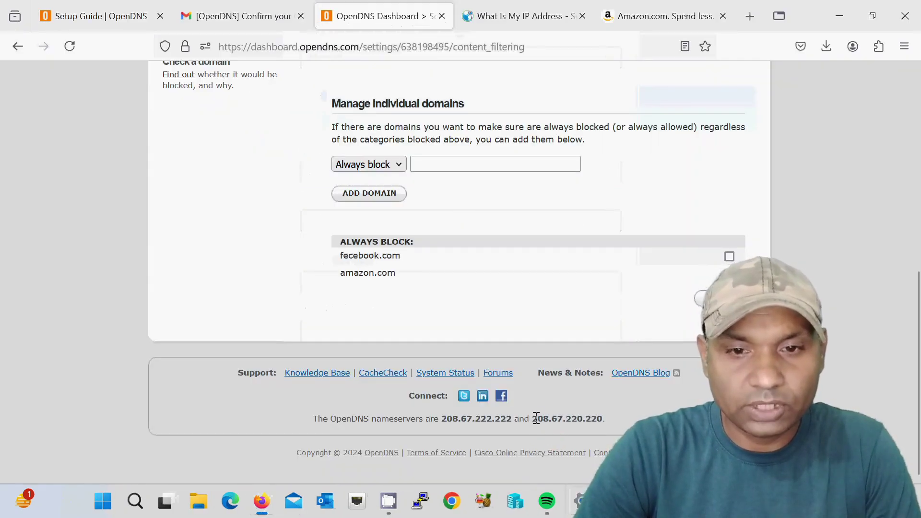
drag(585, 418, 600, 418)
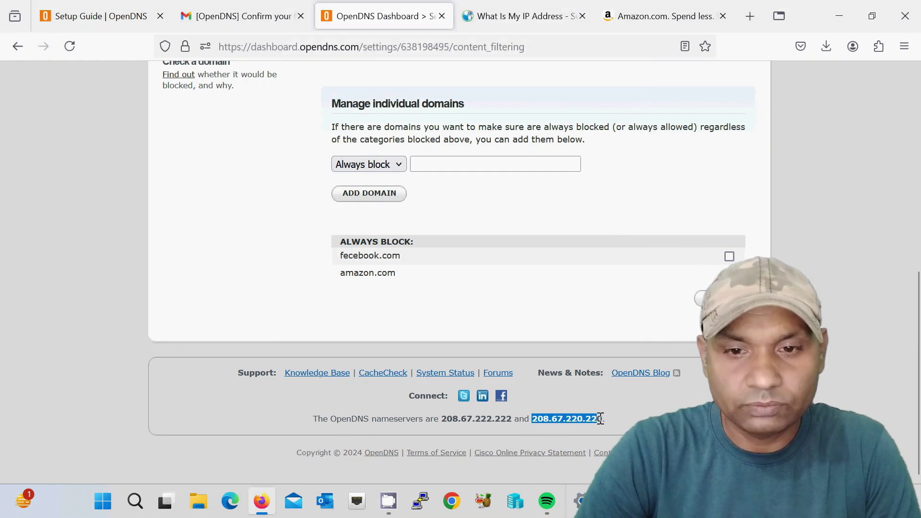
key(ctrl+c)
key(alt+Tab)
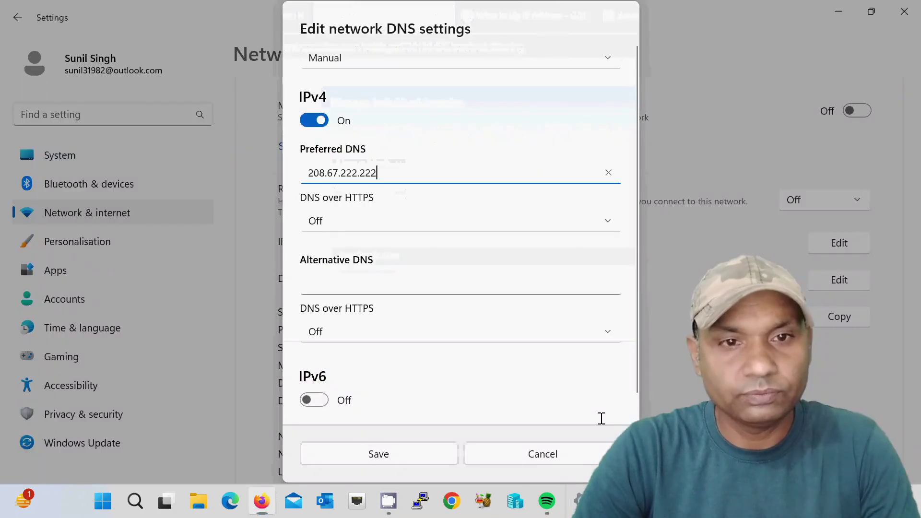
click(344, 286)
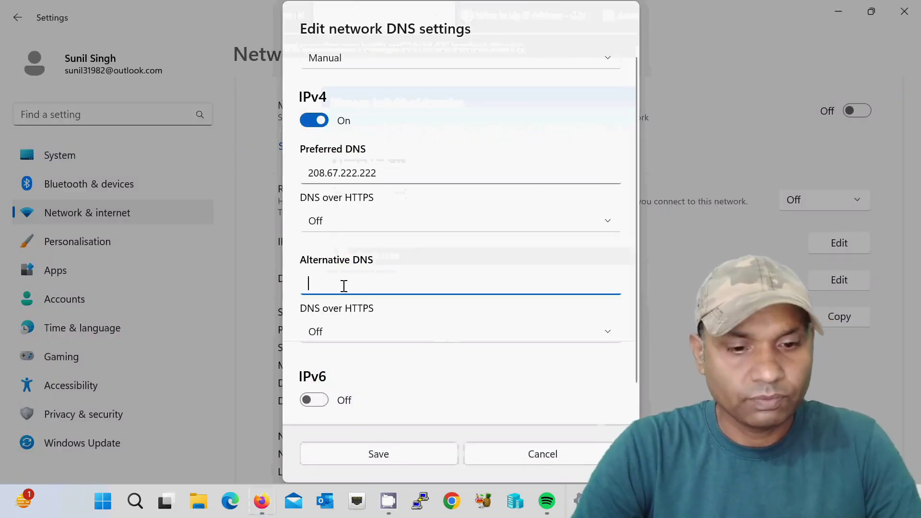
key(ctrl+v)
click(373, 455)
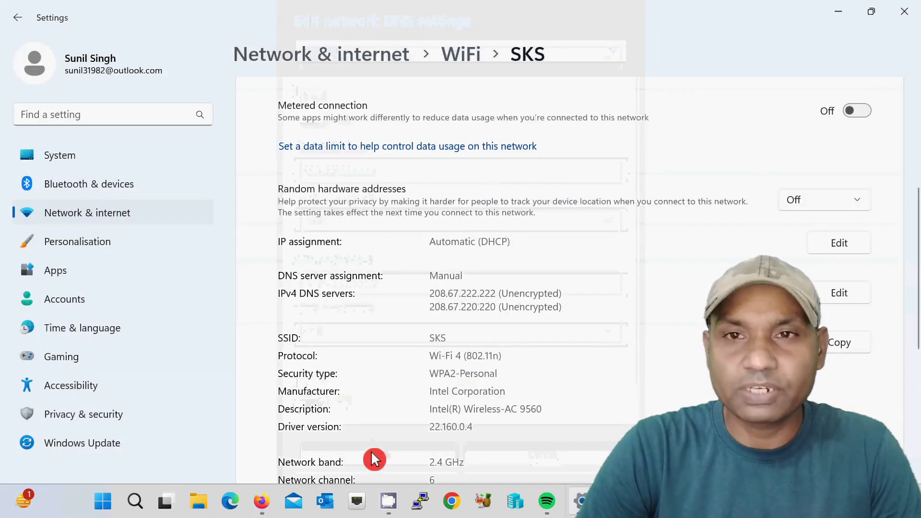
click(839, 12)
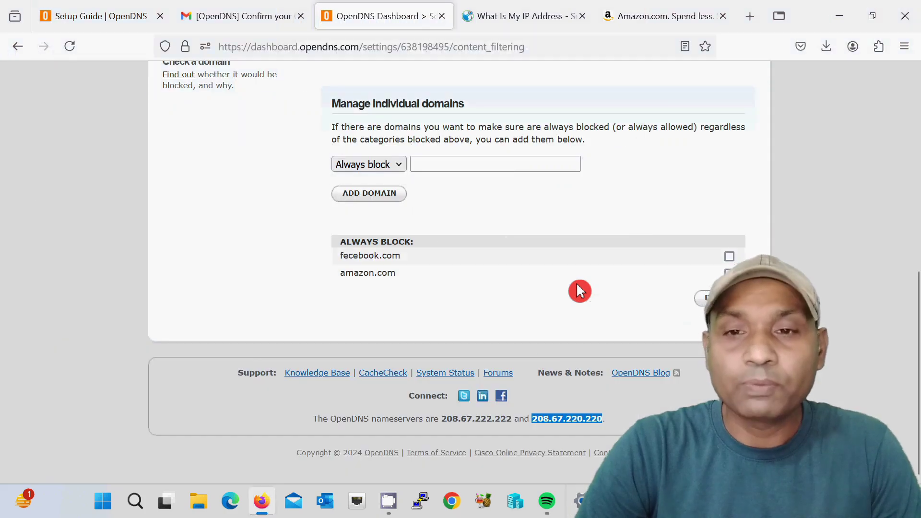
Apply the OpenDNS content filtering settings.
scroll(547, 343, up, 3)
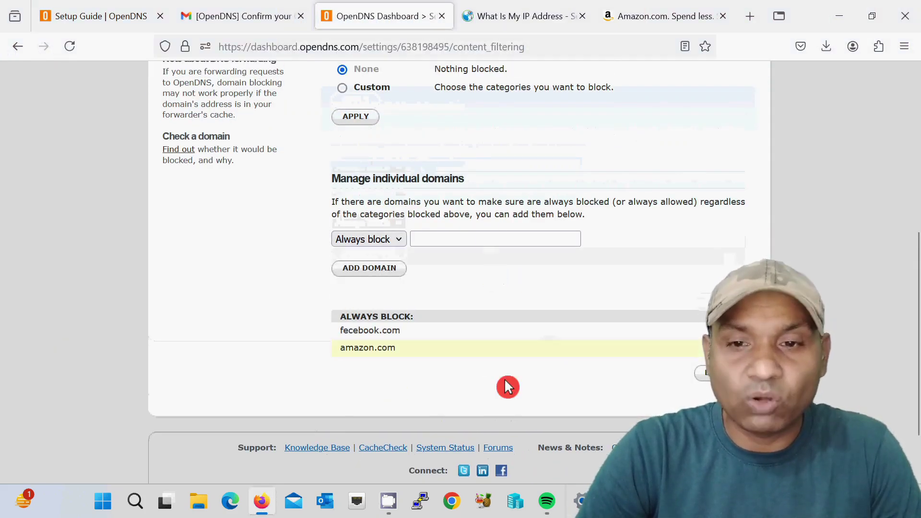
scroll(508, 386, up, 6)
click(355, 266)
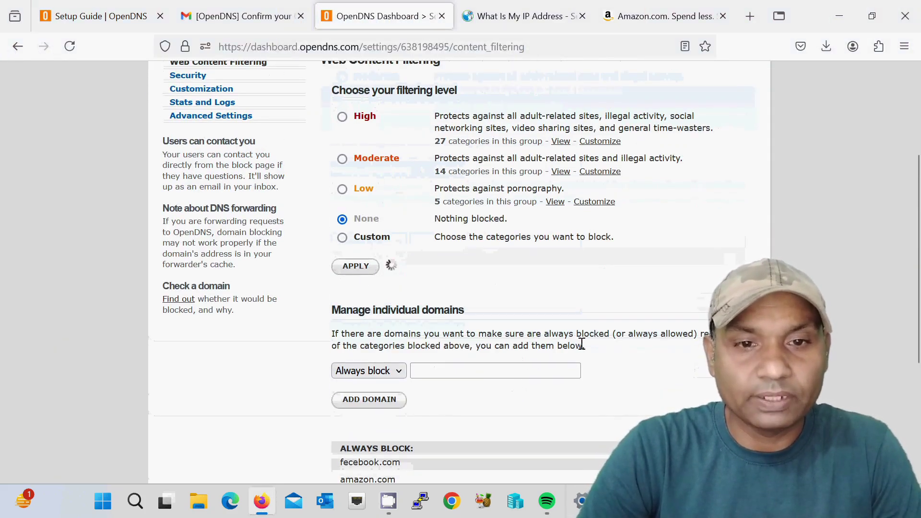
scroll(576, 404, down, 7)
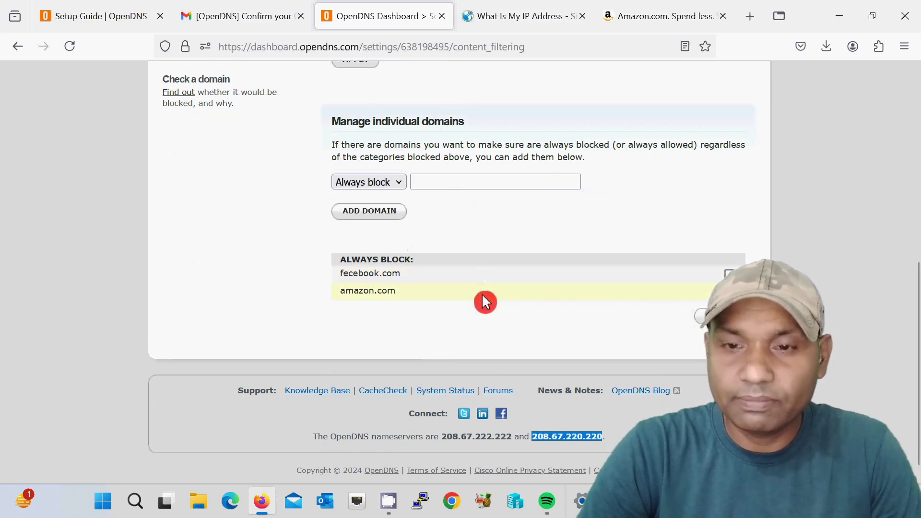
Highlight fecebook.com in the Always Block list, then bring Chrome to the front.
scroll(482, 294, up, 2)
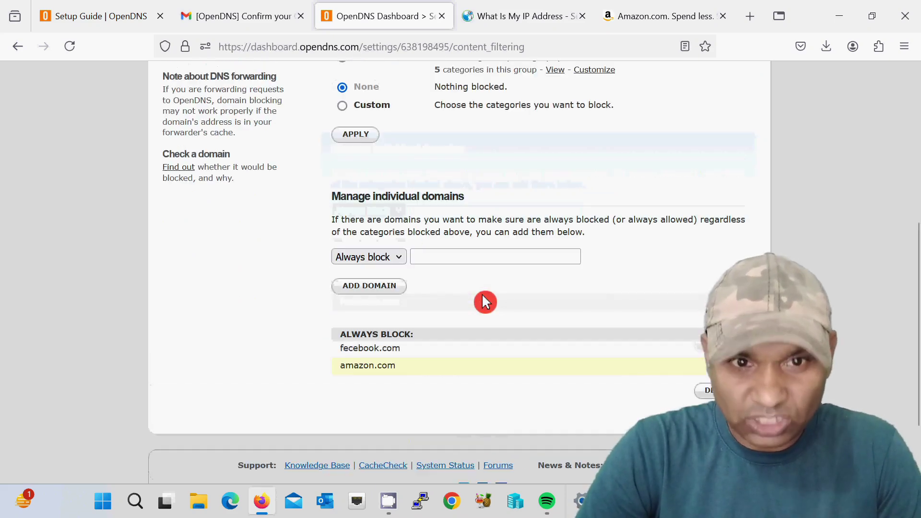
scroll(482, 300, up, 2)
drag(401, 423, 329, 422)
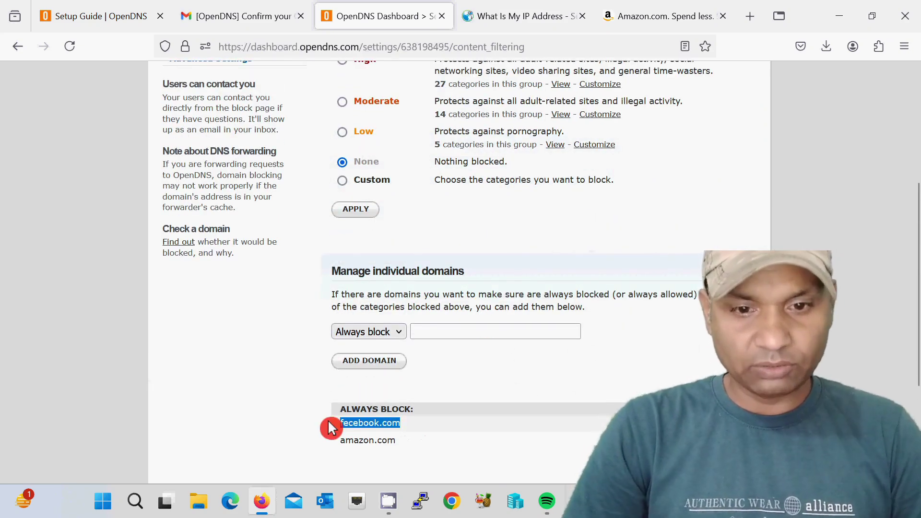
click(451, 503)
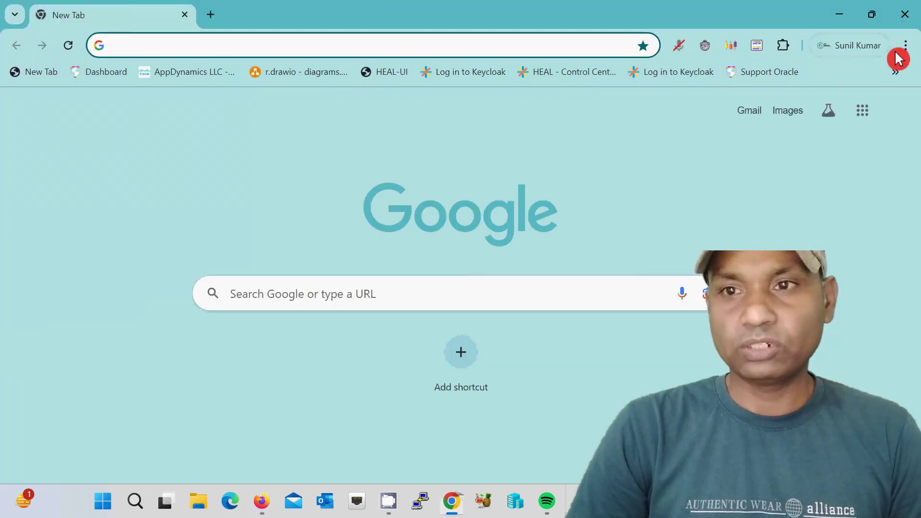
Open a new Chrome Incognito window and go to fecebook.com.
click(905, 46)
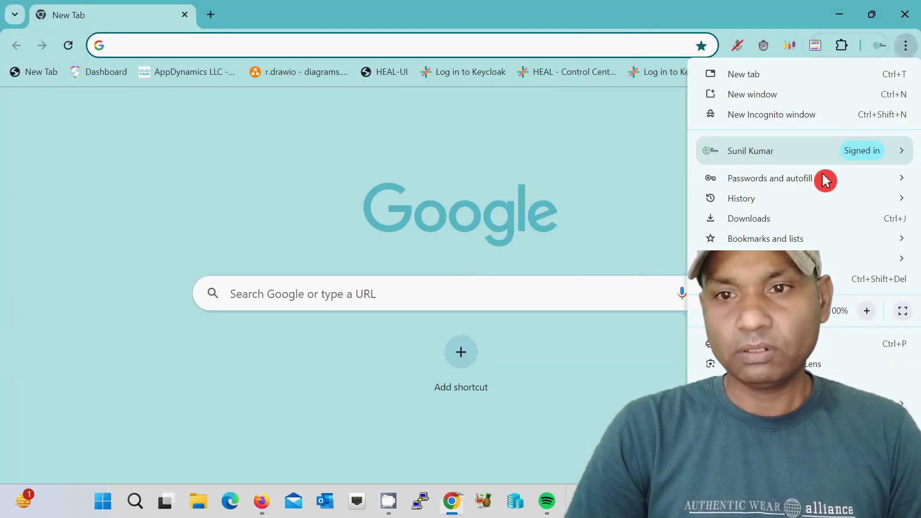
mouse_move(794, 244)
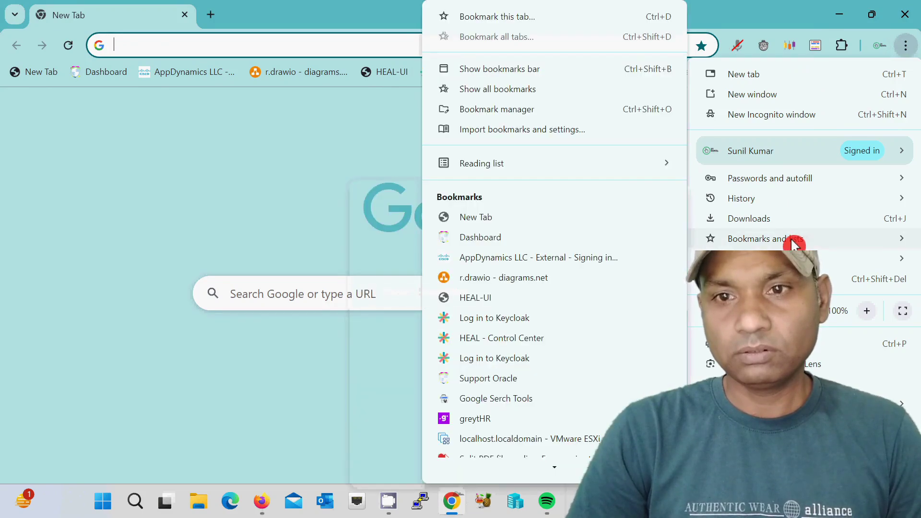
click(782, 115)
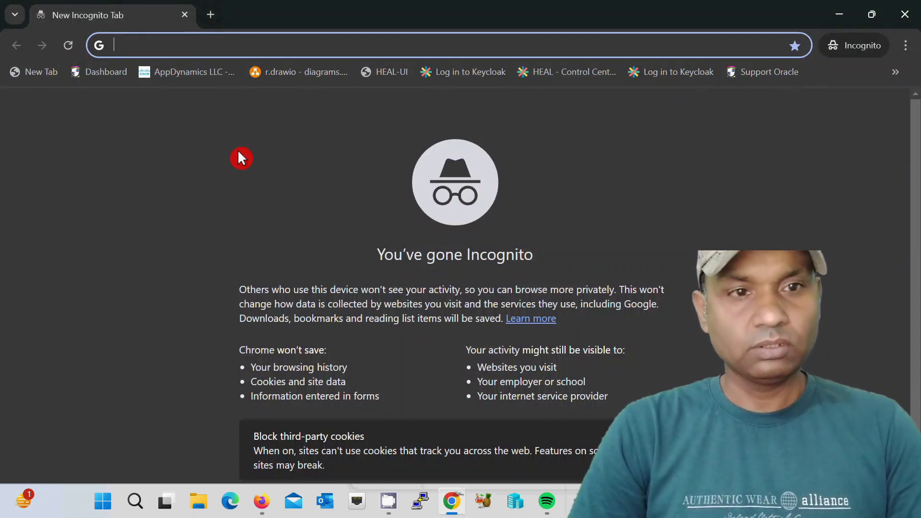
text(fecebook.com)
key(Return)
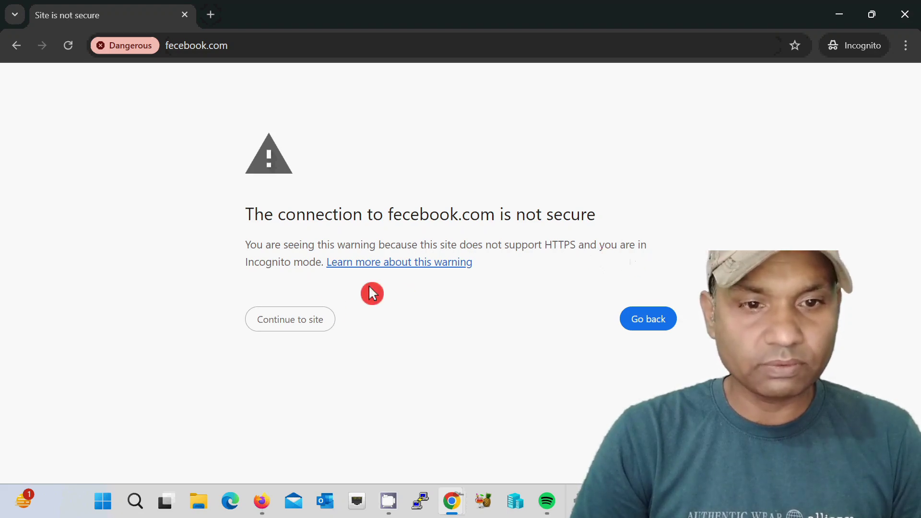
Continue past the insecure-connection warning, then load google.com in a new tab.
click(298, 322)
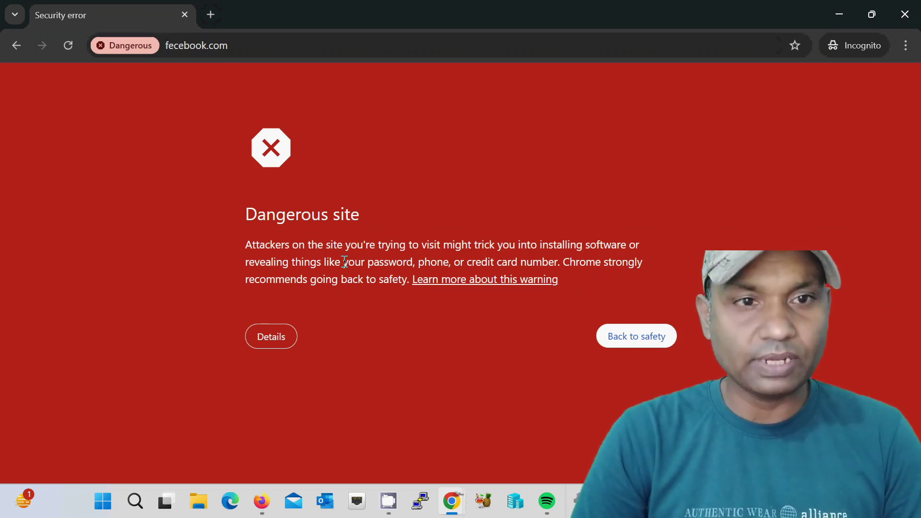
click(210, 16)
text(google.com)
key(Return)
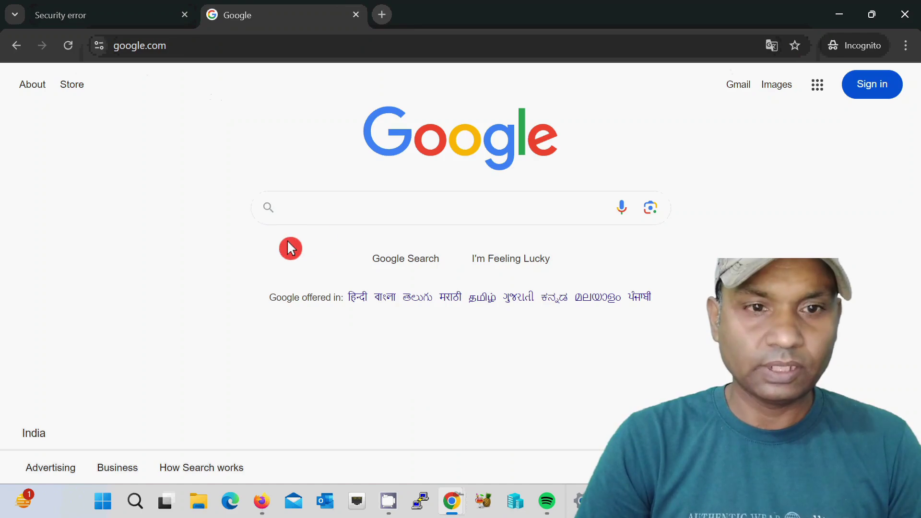
Search Google for amazone.com and open the Amazon.com result.
text(ama)
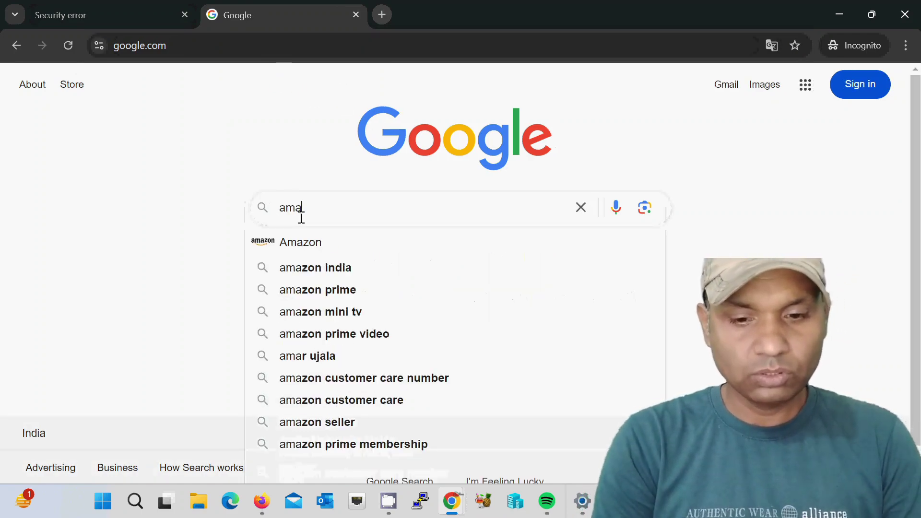
text(zone.com)
key(Return)
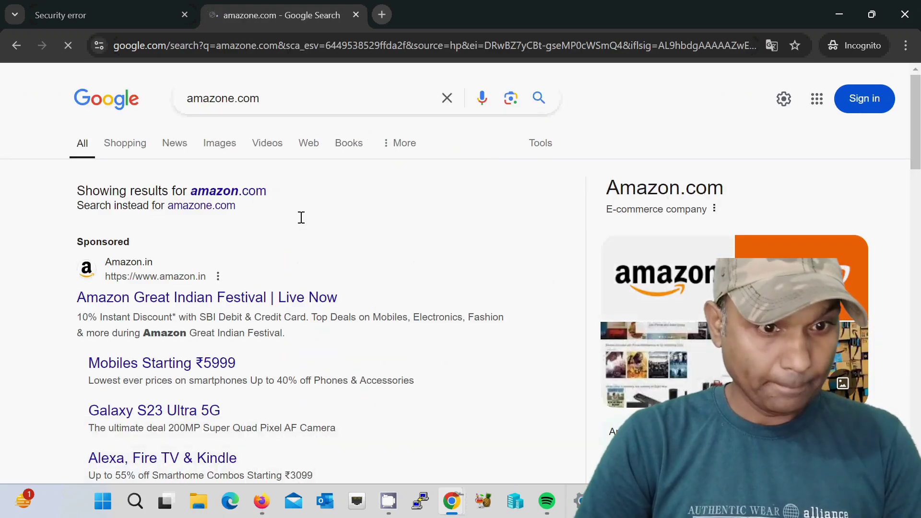
scroll(411, 422, down, 2)
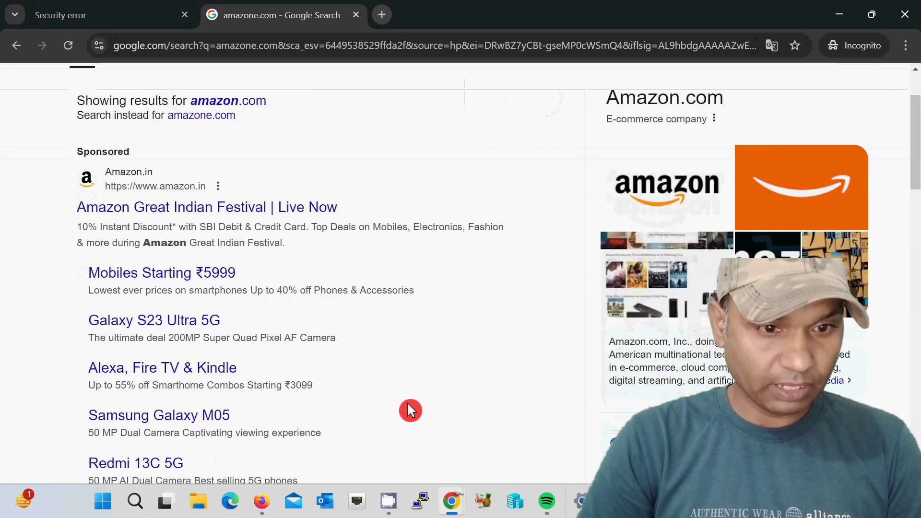
scroll(408, 405, down, 4)
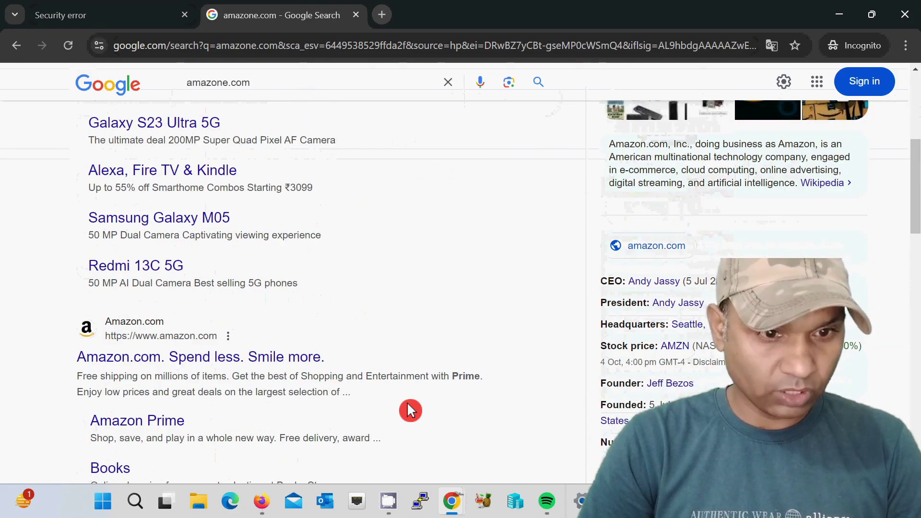
click(140, 365)
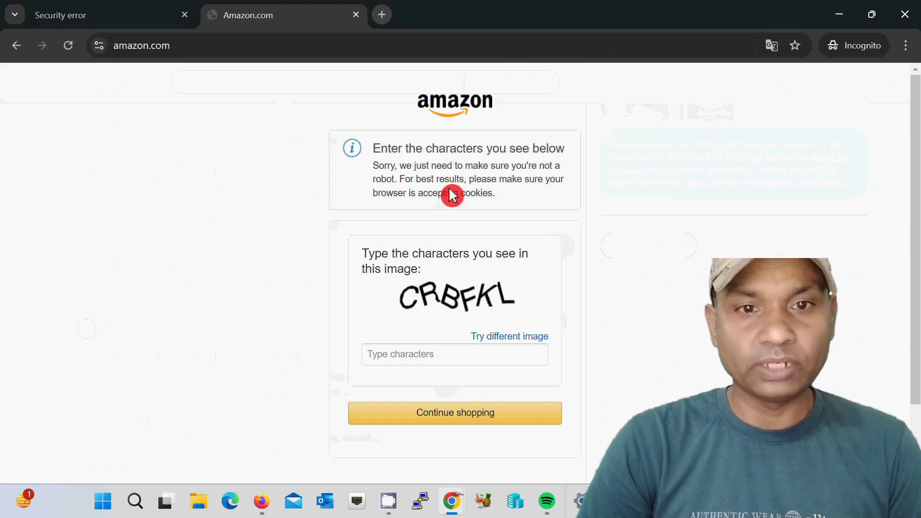
Enter and submit the robot-check captcha characters, then return to the fecebook.com tab.
drag(403, 150, 581, 152)
click(581, 153)
click(456, 448)
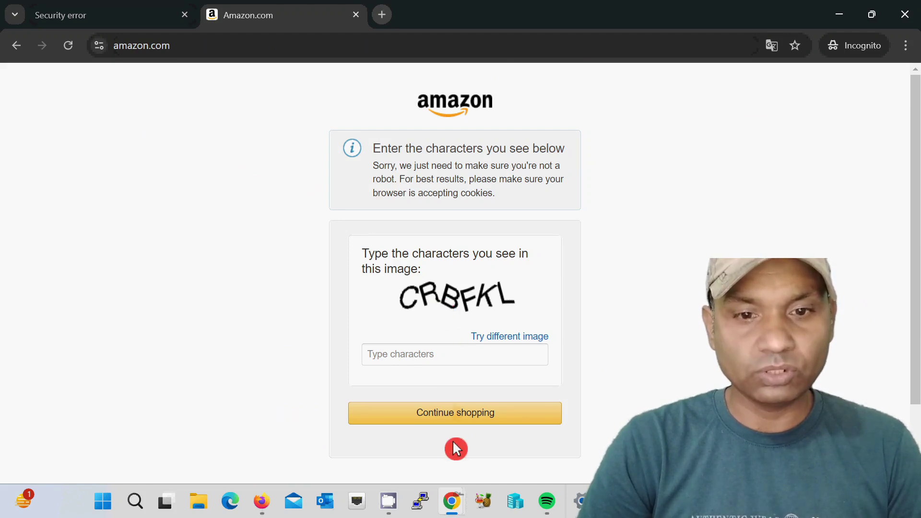
click(416, 345)
click(418, 394)
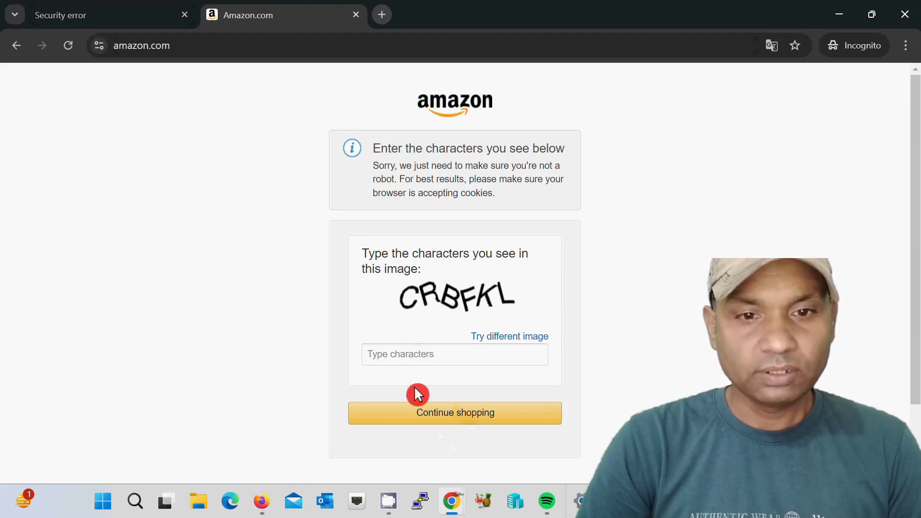
click(427, 357)
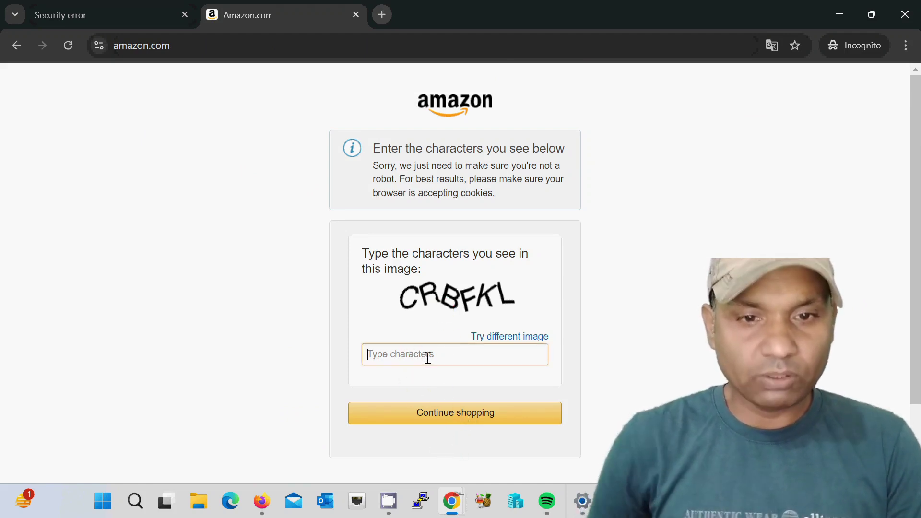
text(CRBF)
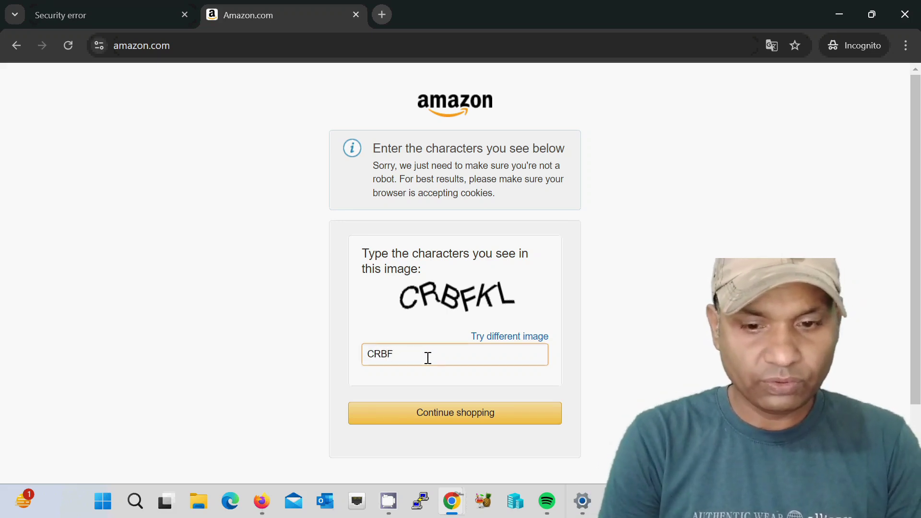
text(KL)
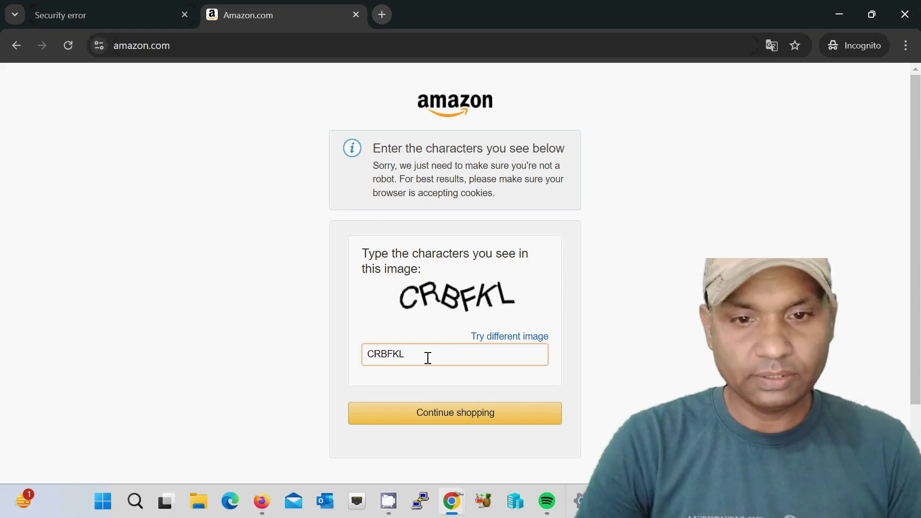
click(456, 419)
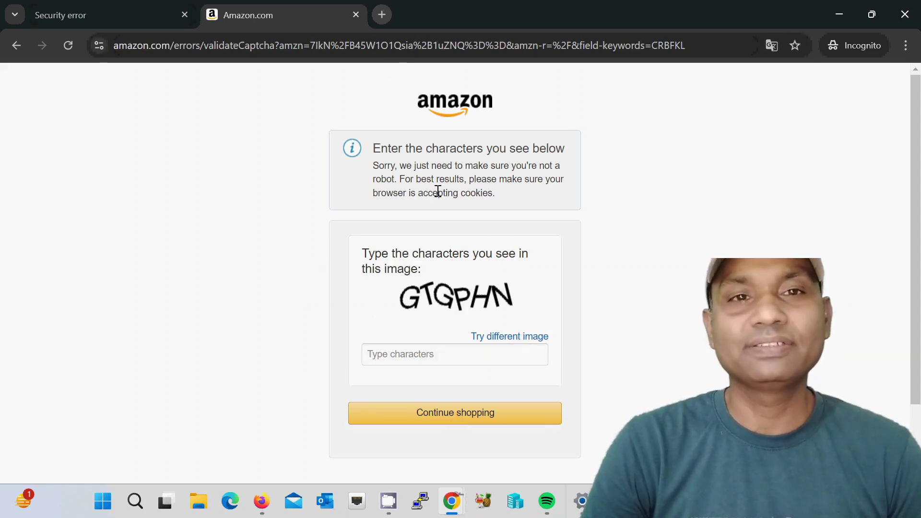
key(ctrl+shift+Tab)
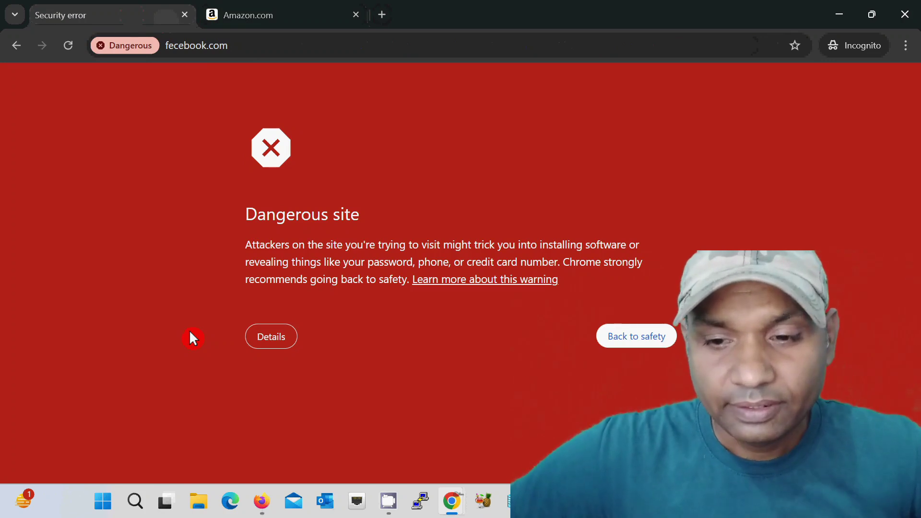